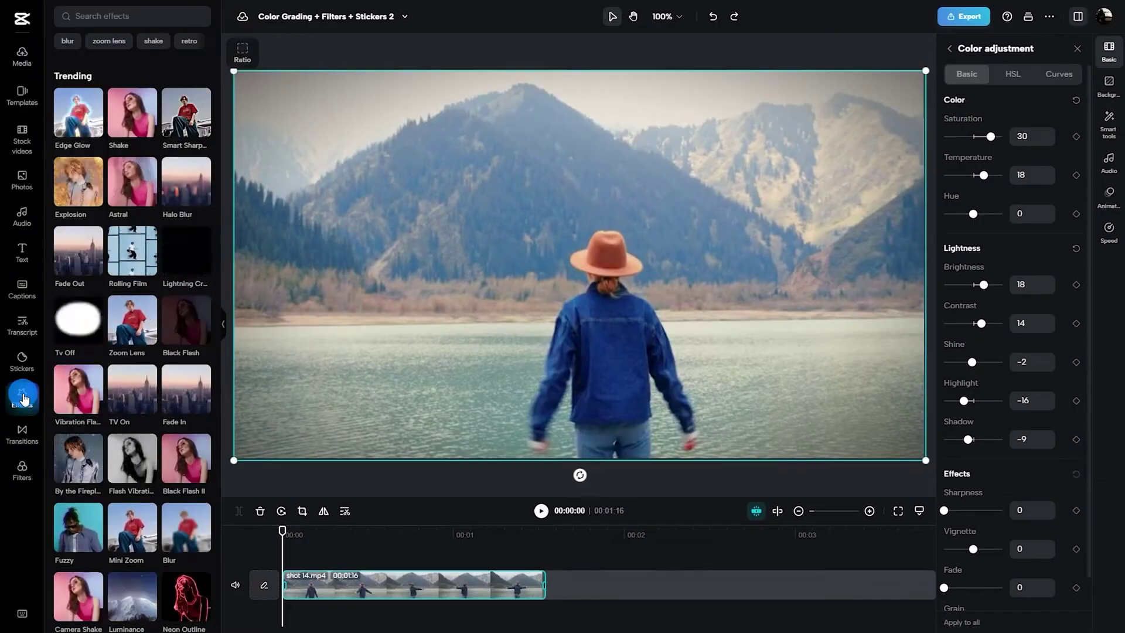
# Step: Search the effects library for 'blur' and add a blur effect to the timeline
pyautogui.click(132, 15)
pyautogui.write('blur')
pyautogui.click(182, 104)
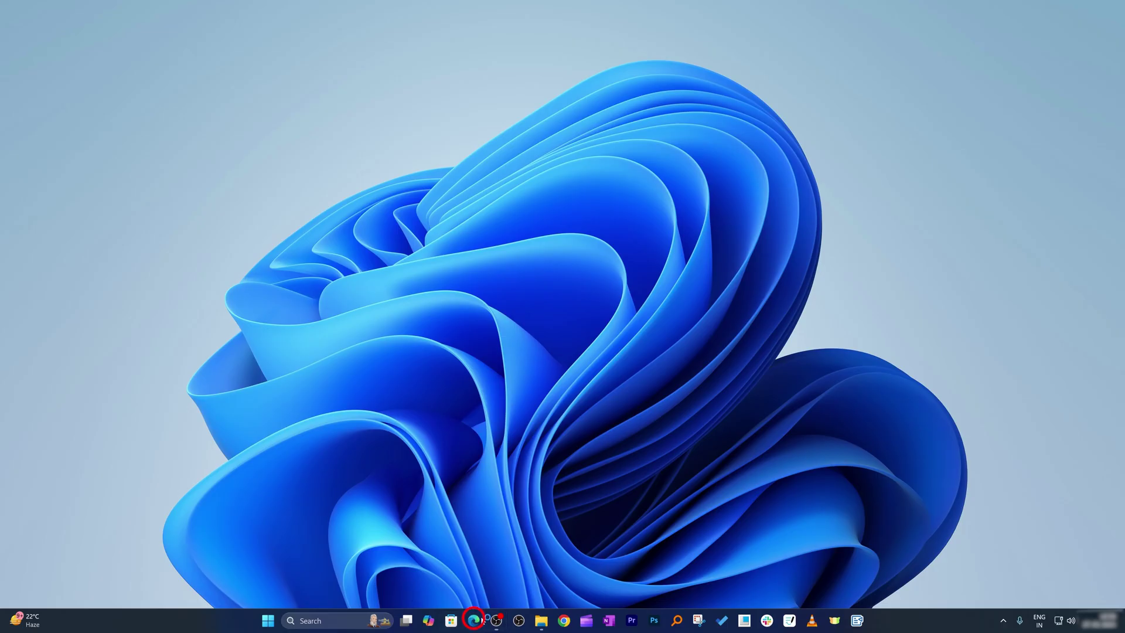
# Step: Search Edge for a Hotspot Shield download and open the Hotspot Shield VPN store listing
pyautogui.click(474, 621)
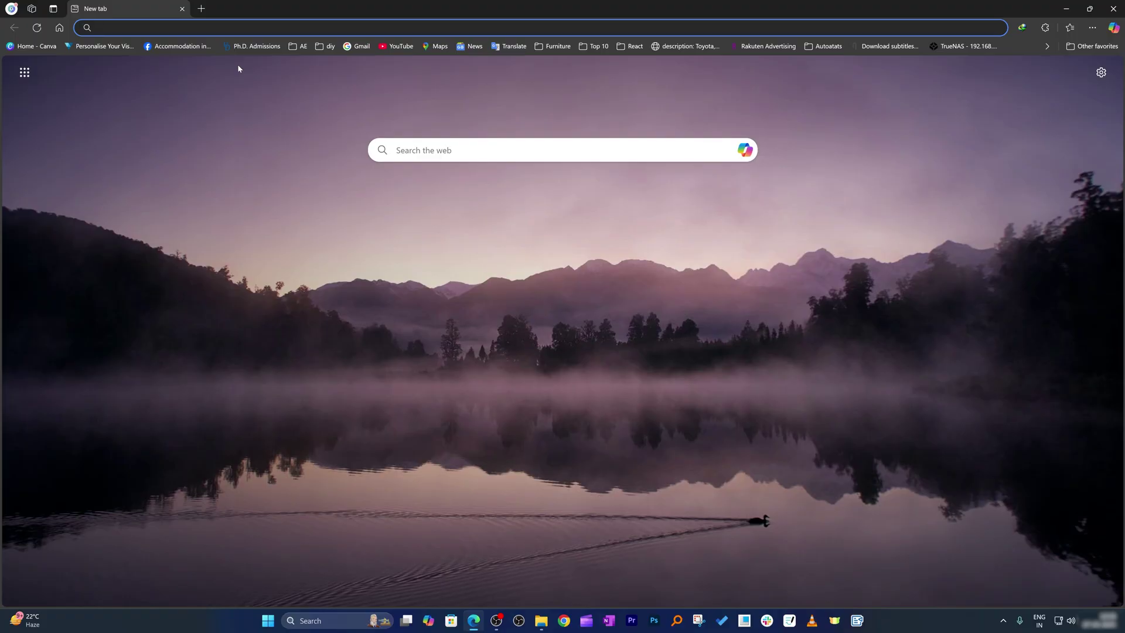
pyautogui.write('ho')
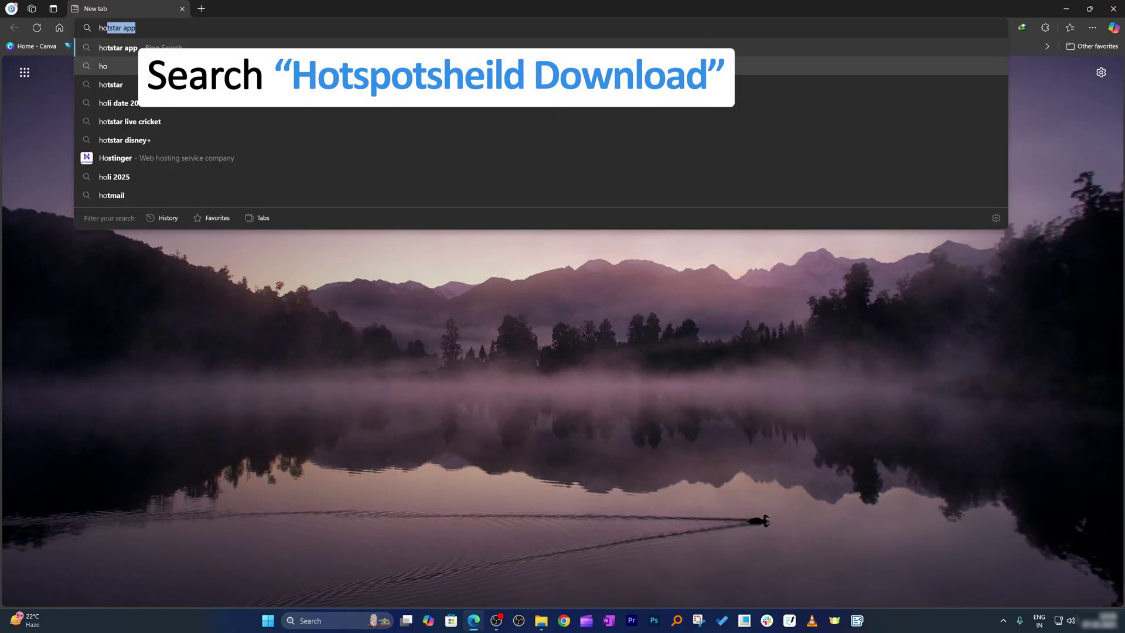
pyautogui.write('tspotsheild')
pyautogui.press('Down')
pyautogui.press('Down')
pyautogui.press('Down')
pyautogui.press('Return')
pyautogui.scroll(-1, 145, 200)
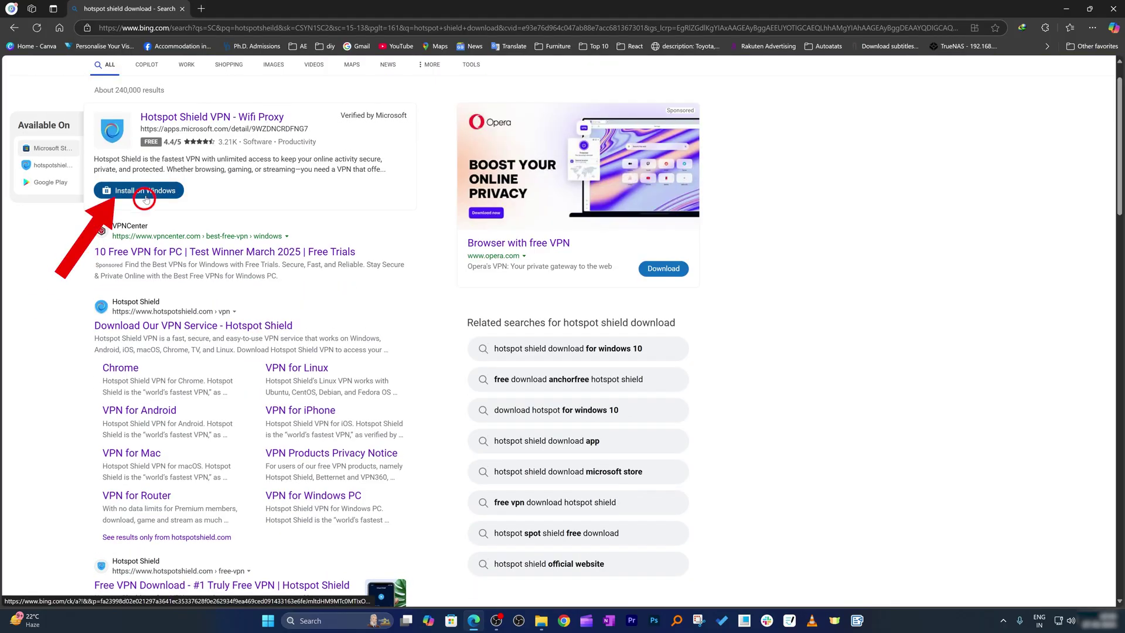
pyautogui.click(144, 201)
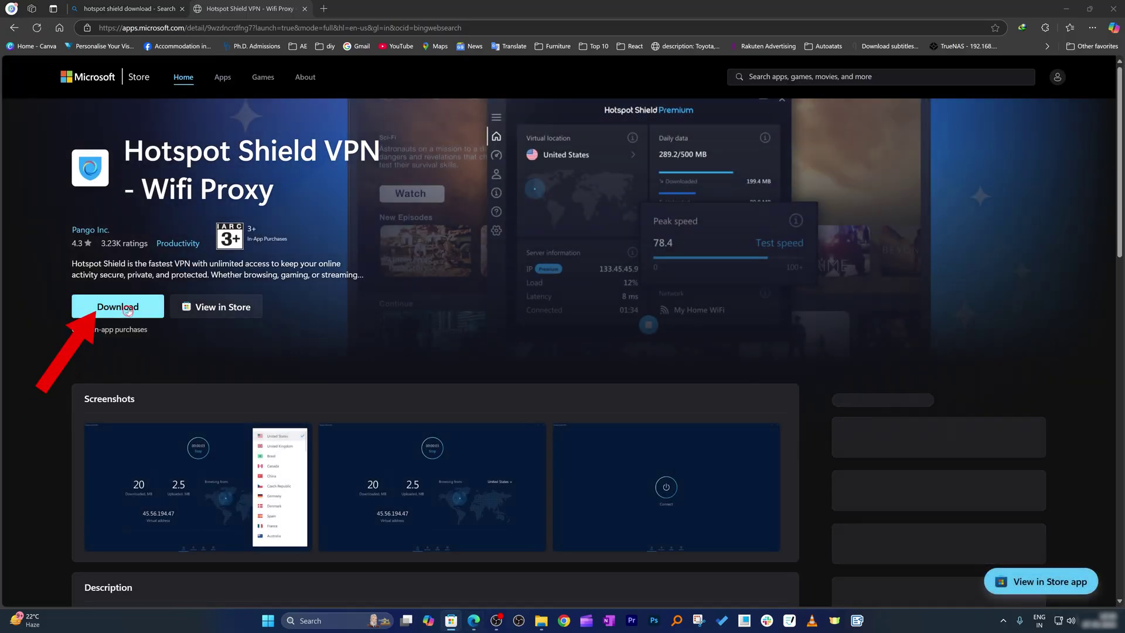
# Step: Download and run the Hotspot Shield VPN installer from the Microsoft Store page
pyautogui.click(129, 310)
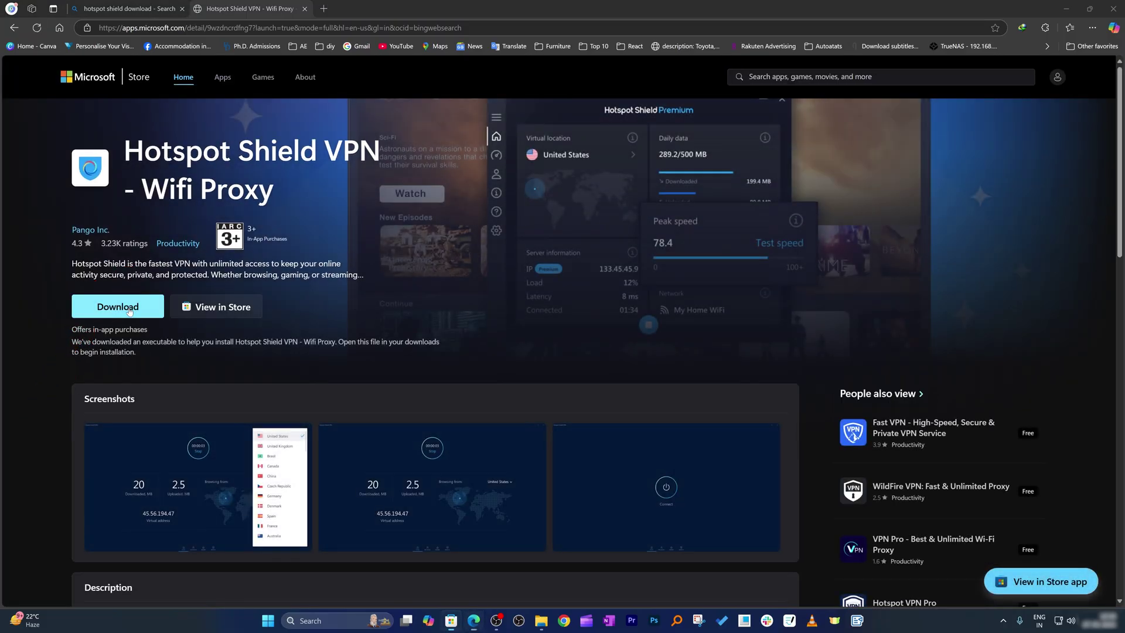
pyautogui.click(561, 355)
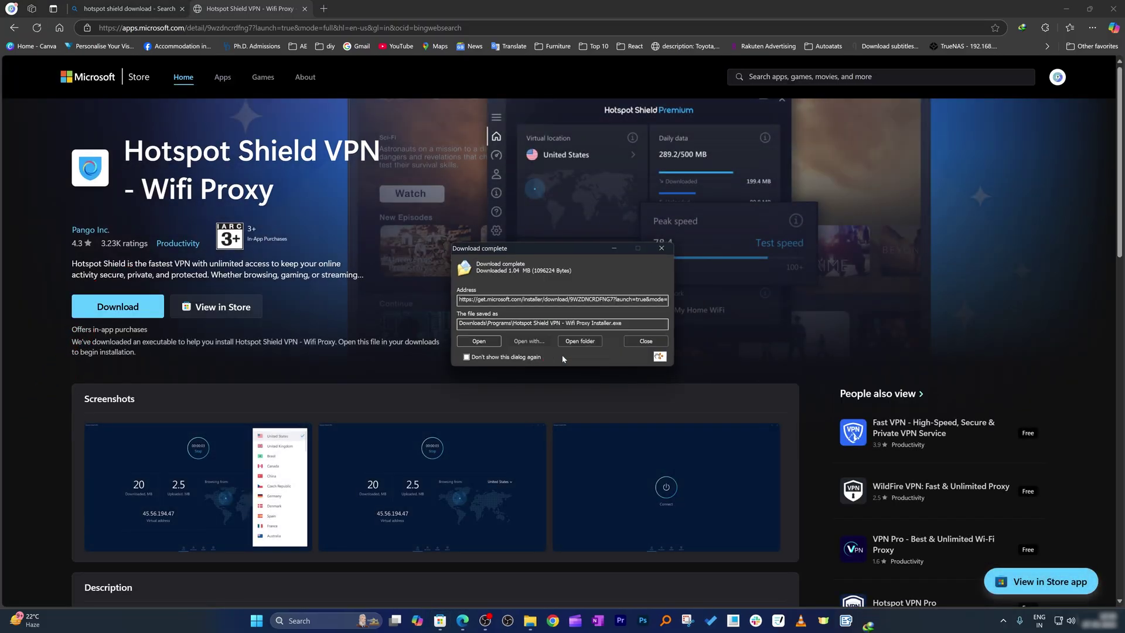
pyautogui.click(481, 341)
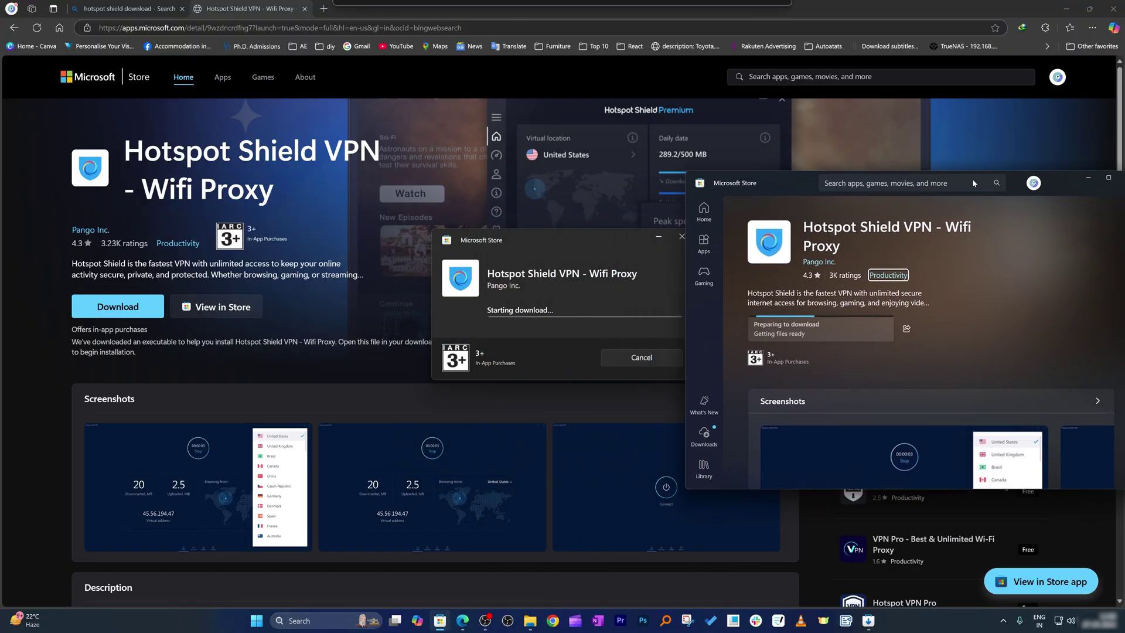
pyautogui.moveTo(694, 121); pyautogui.dragTo(874, 170)
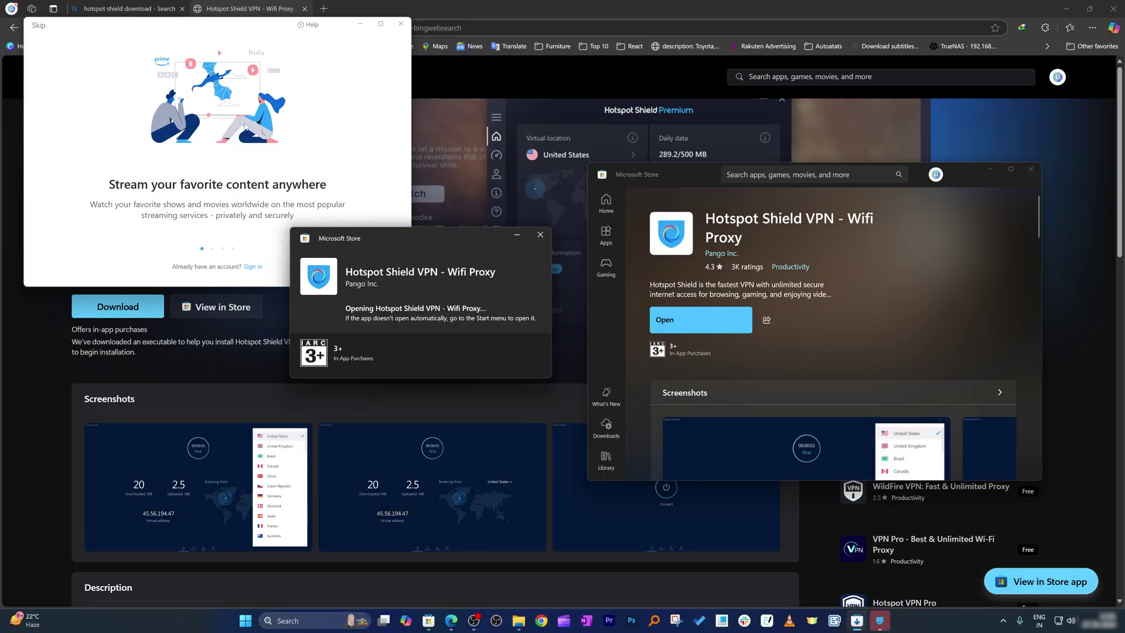
# Step: Close the Store window and load hotspotshield.com/vpn/ in Edge
pyautogui.click(1032, 169)
pyautogui.moveTo(251, 30); pyautogui.dragTo(666, 178)
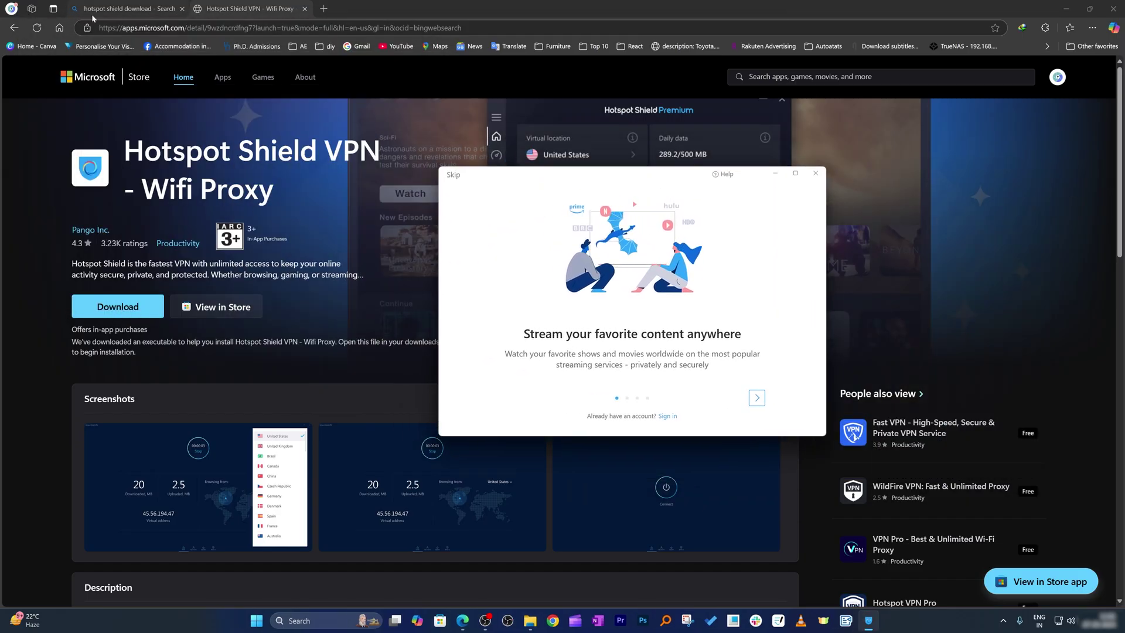
pyautogui.click(15, 29)
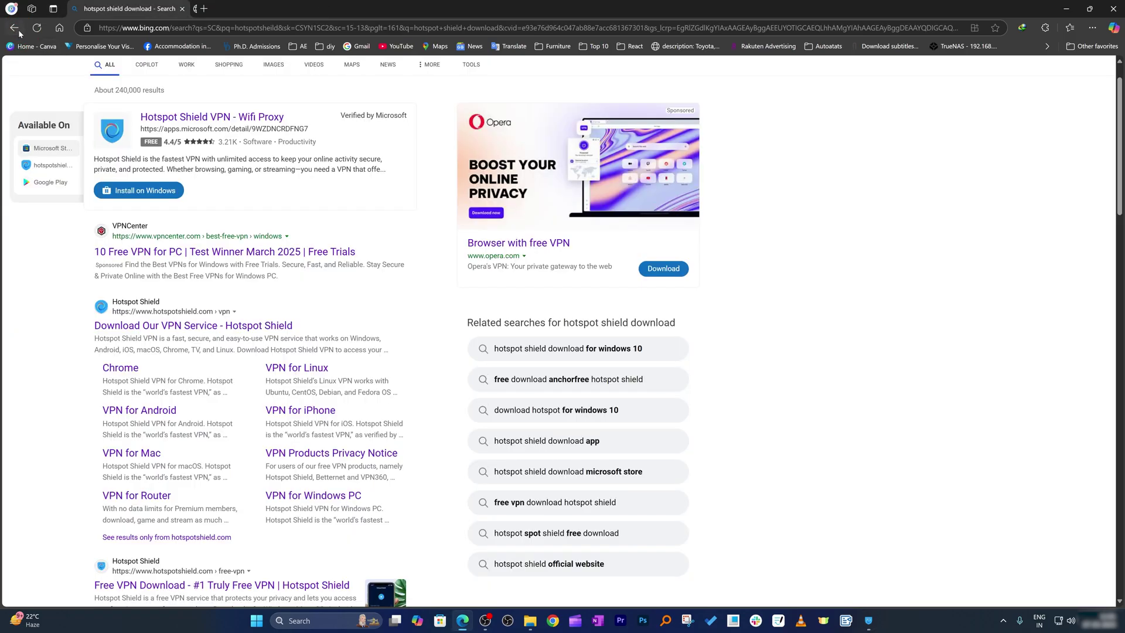
pyautogui.click(93, 28)
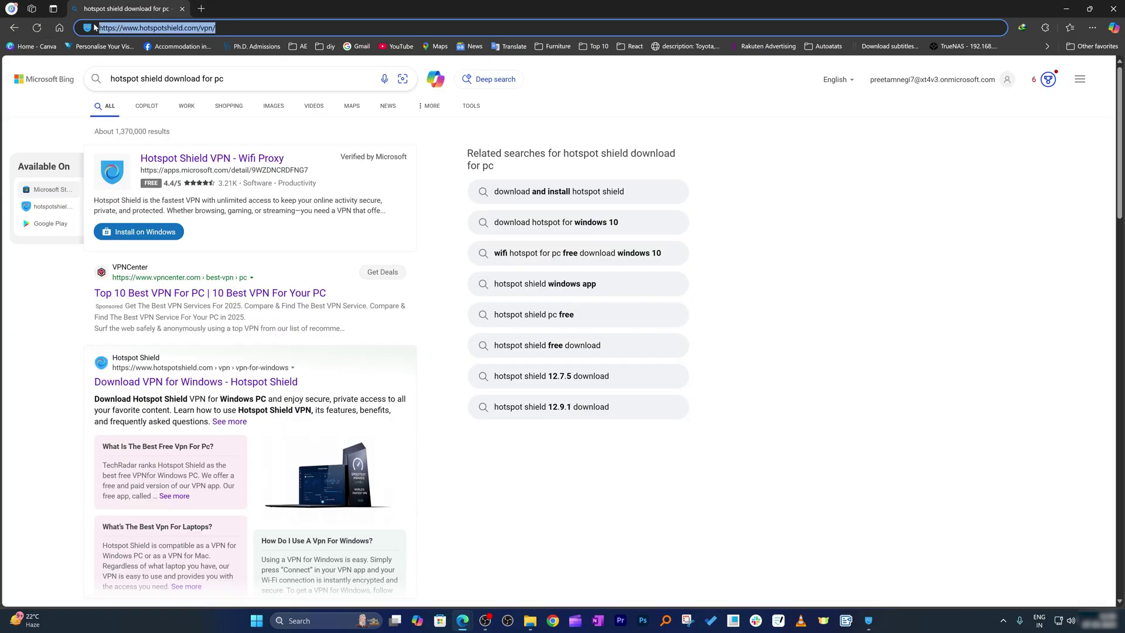
pyautogui.hotkey('ctrl', 'v')
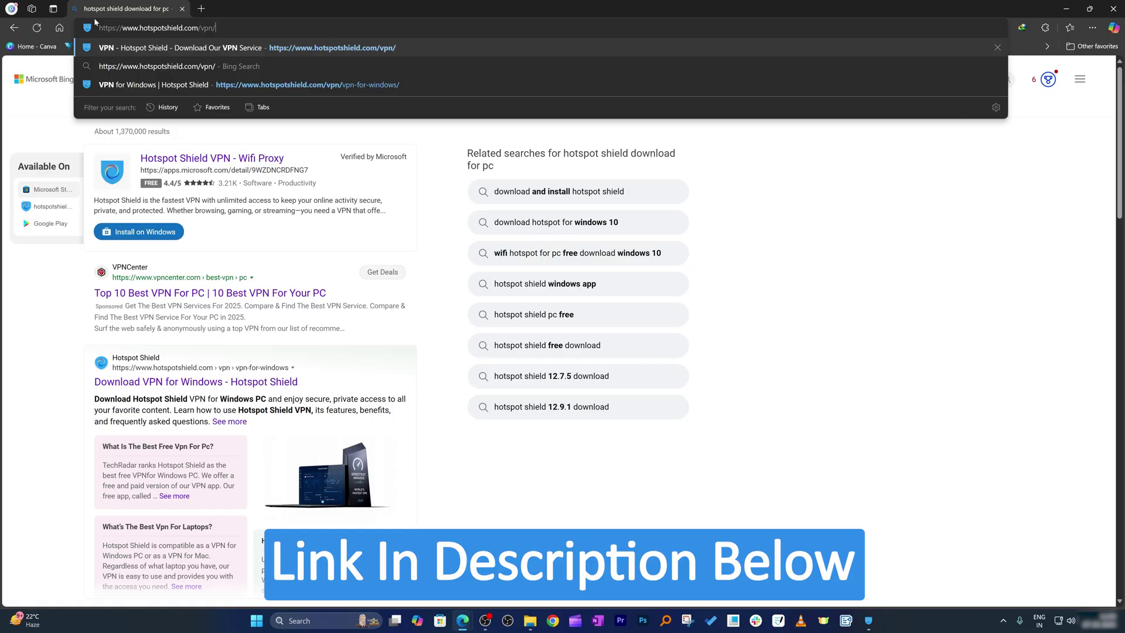
pyautogui.press('Return')
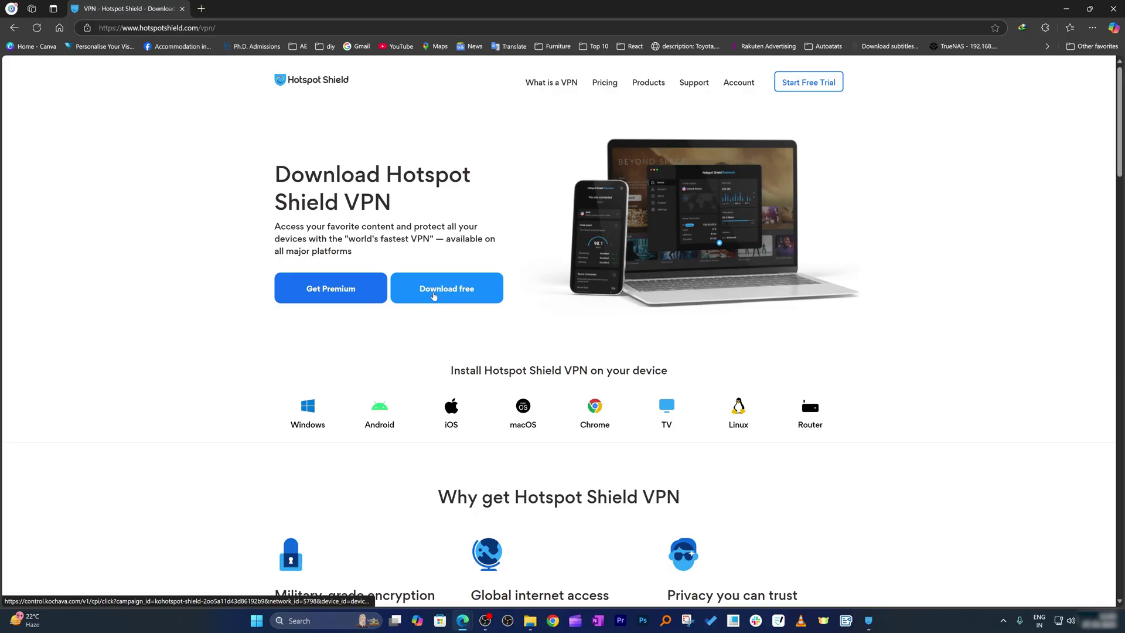
# Step: Download and run the free Hotspot Shield installer, declining the update of the existing install
pyautogui.click(433, 296)
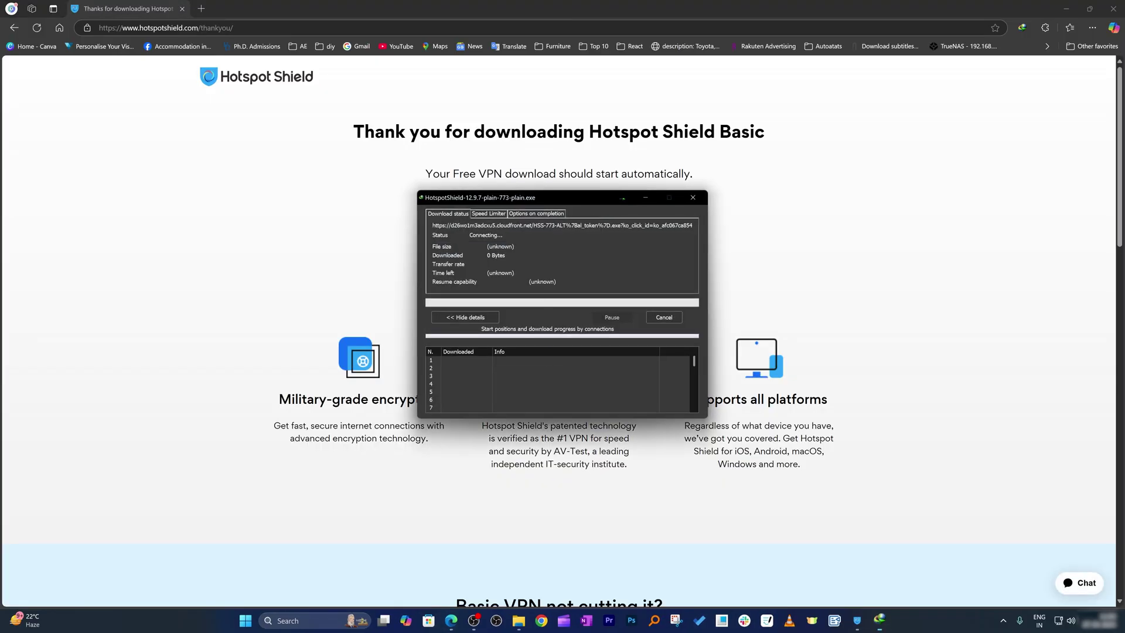
pyautogui.moveTo(545, 197); pyautogui.dragTo(256, 197)
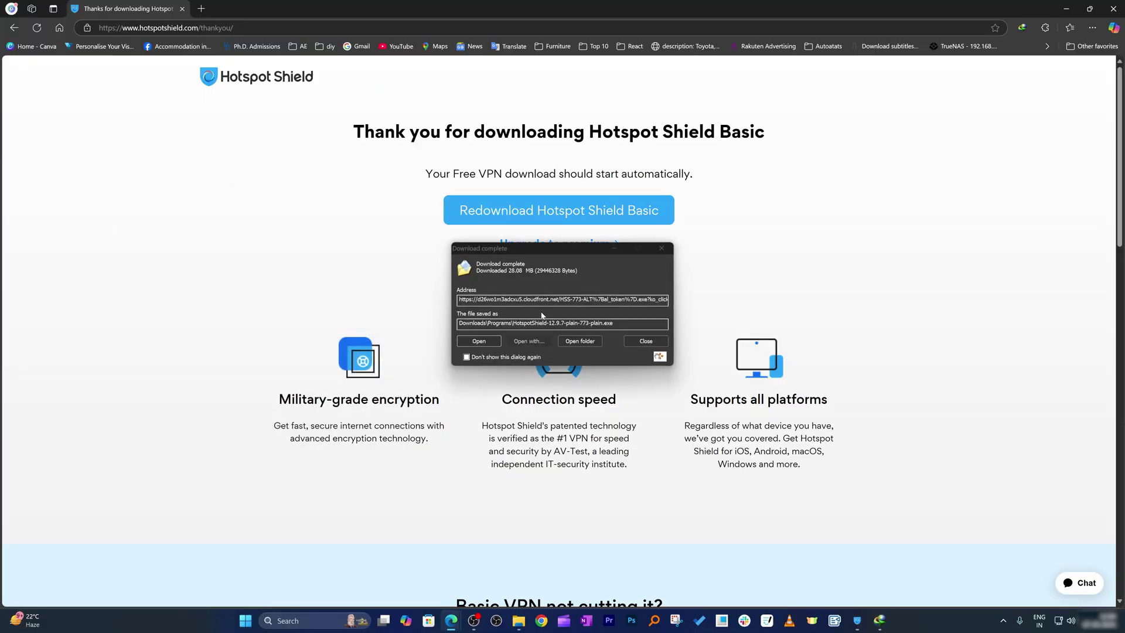
pyautogui.click(481, 342)
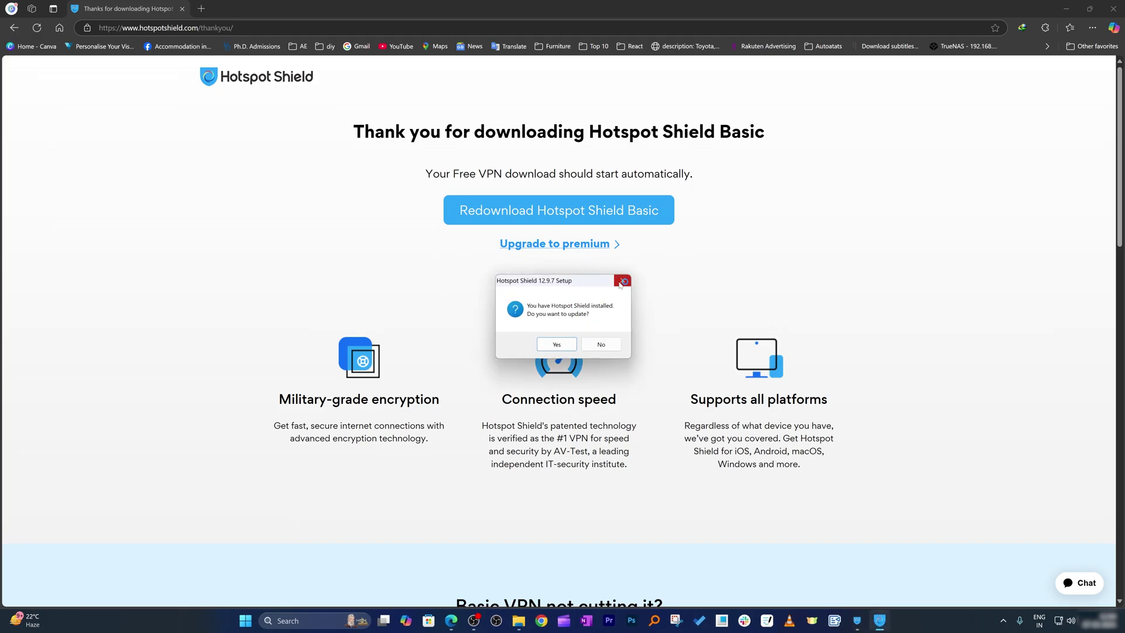
pyautogui.click(604, 345)
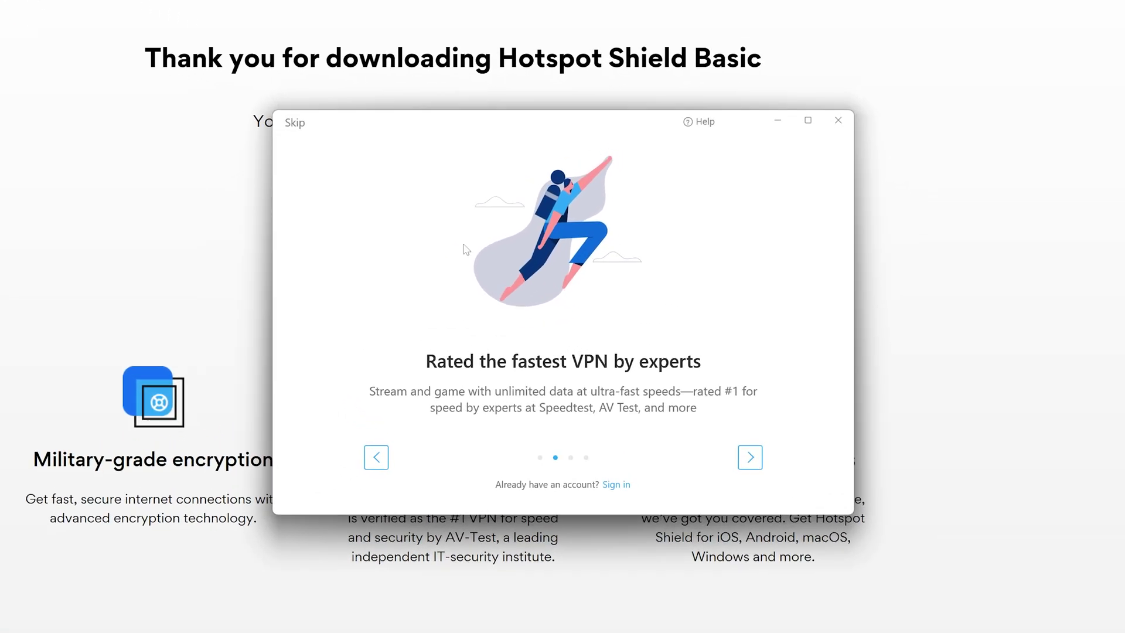
# Step: Skip the Hotspot Shield welcome slides and decline the Premium trial offer
pyautogui.click(297, 124)
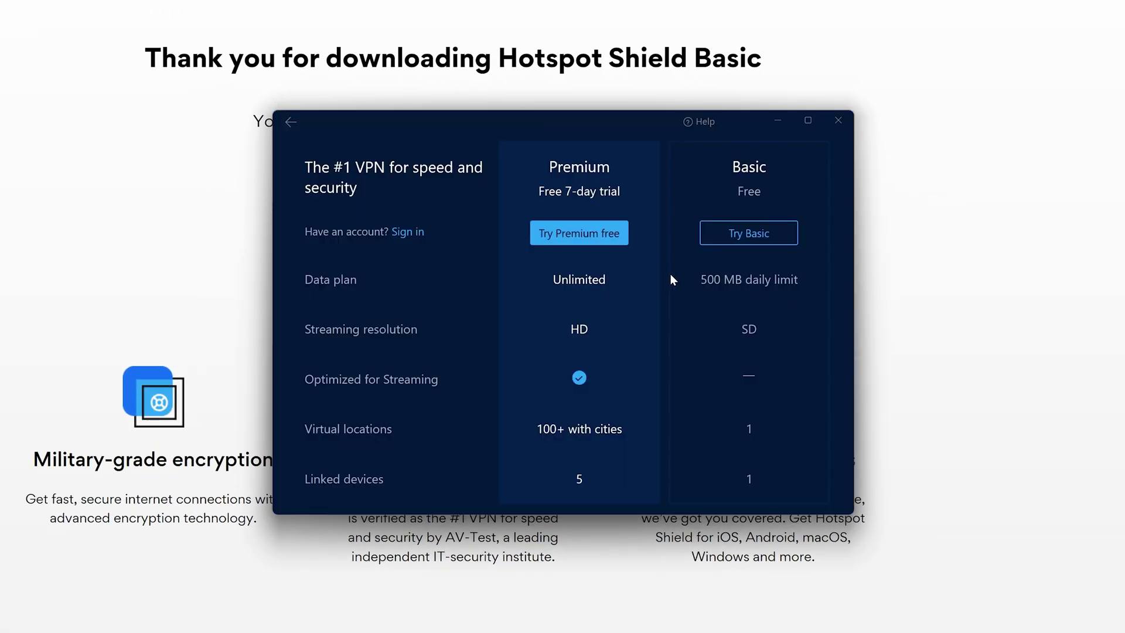
pyautogui.click(292, 124)
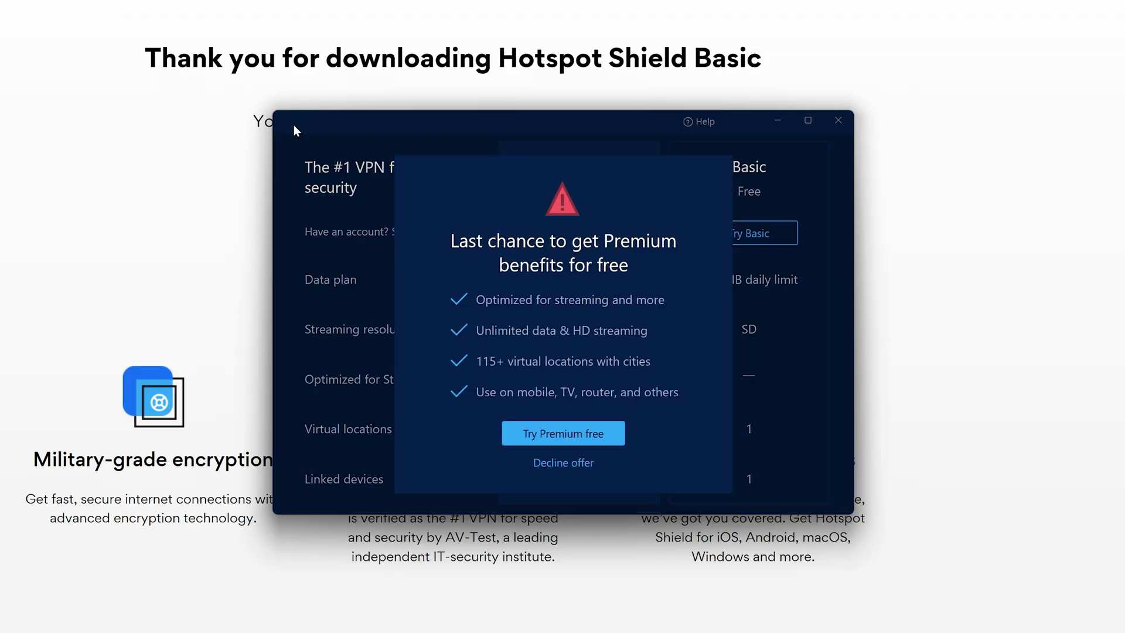
pyautogui.click(563, 462)
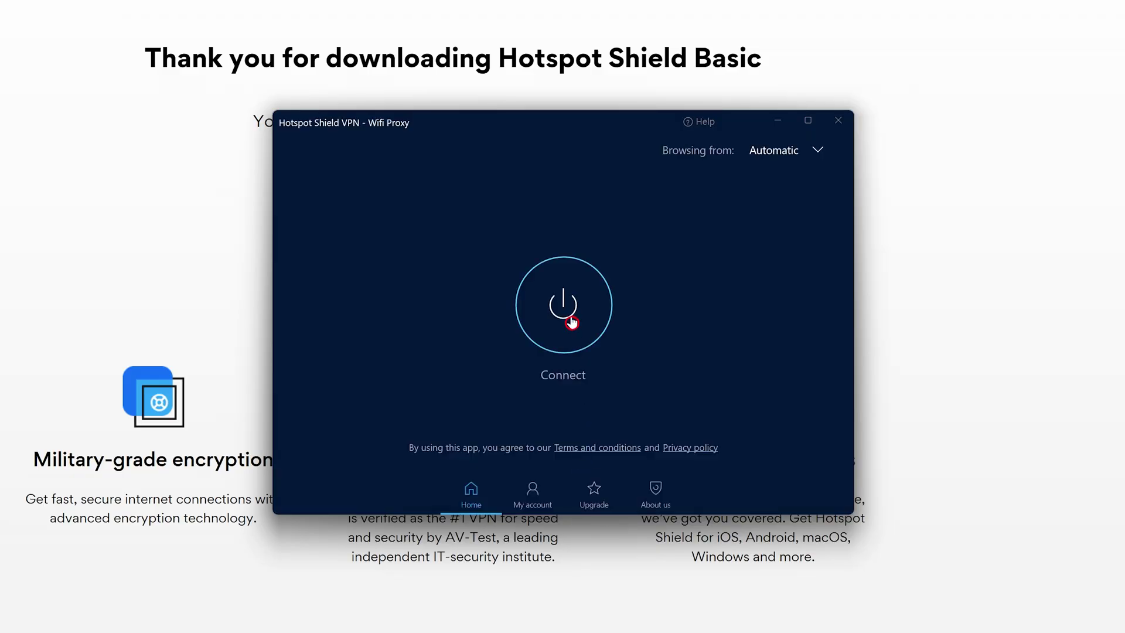
# Step: Connect to the free VPN, dismiss the virtual locations popup, and check browsing locations
pyautogui.click(571, 323)
pyautogui.click(591, 448)
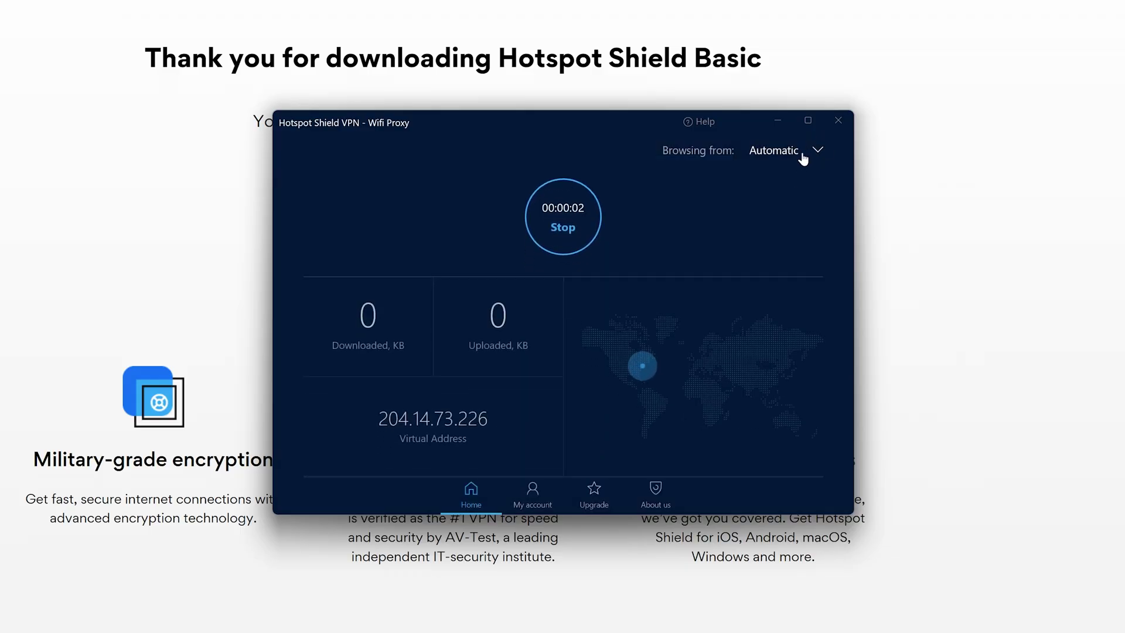
pyautogui.click(804, 153)
pyautogui.click(618, 133)
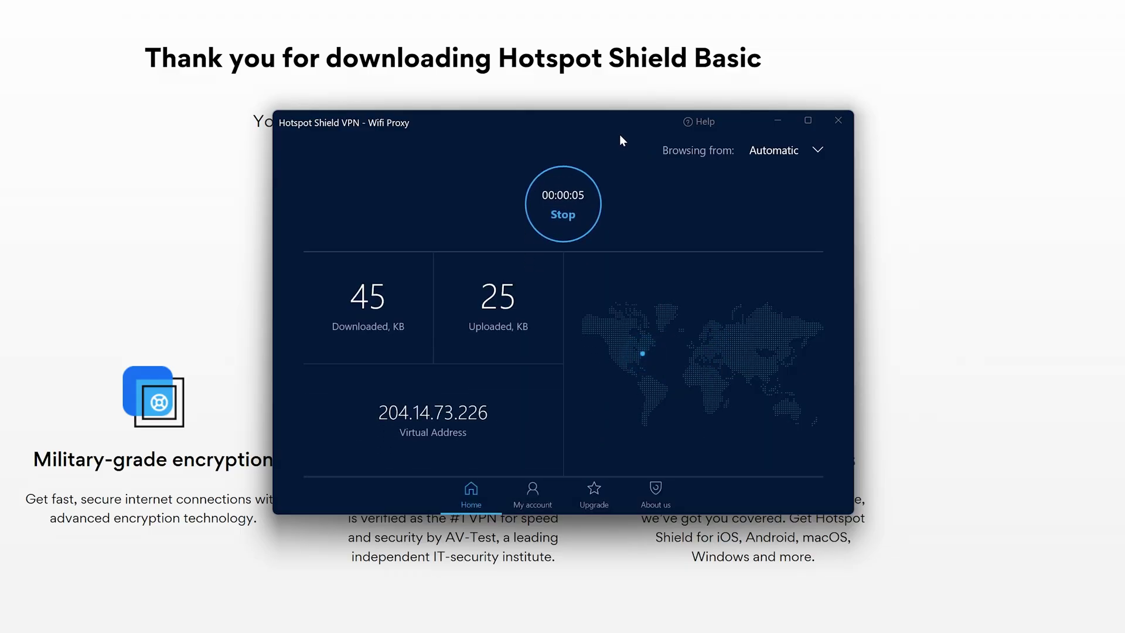
# Step: Search Bing for 'capcut download' and start the free download on capcut.com's desktop editor page
pyautogui.hotkey('ctrl', 'l')
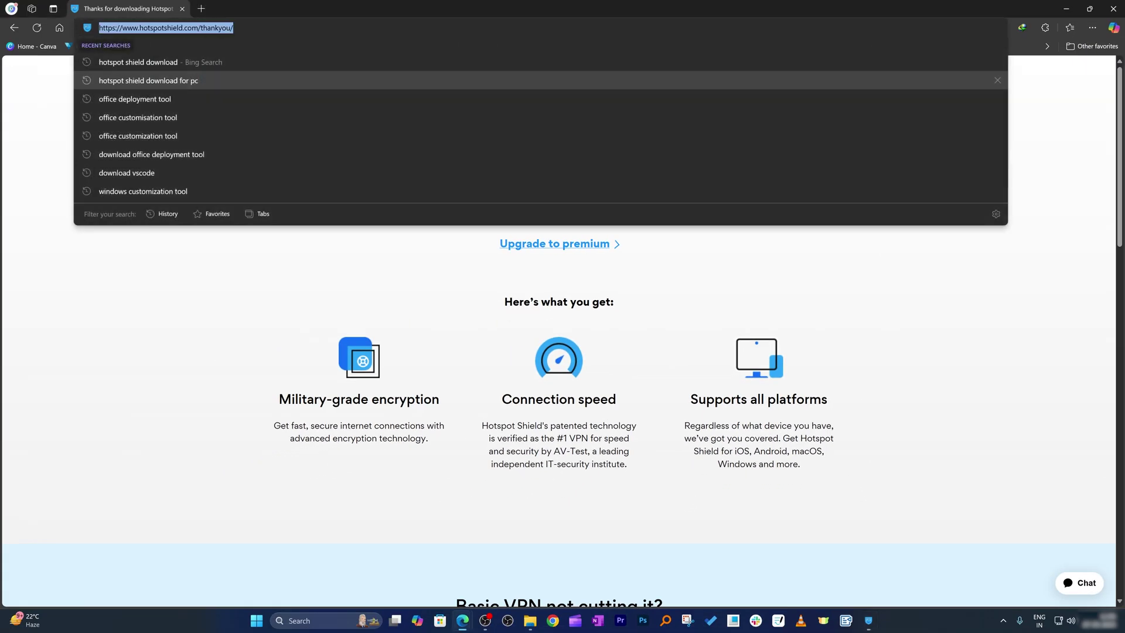
pyautogui.write('capcut download')
pyautogui.press('Return')
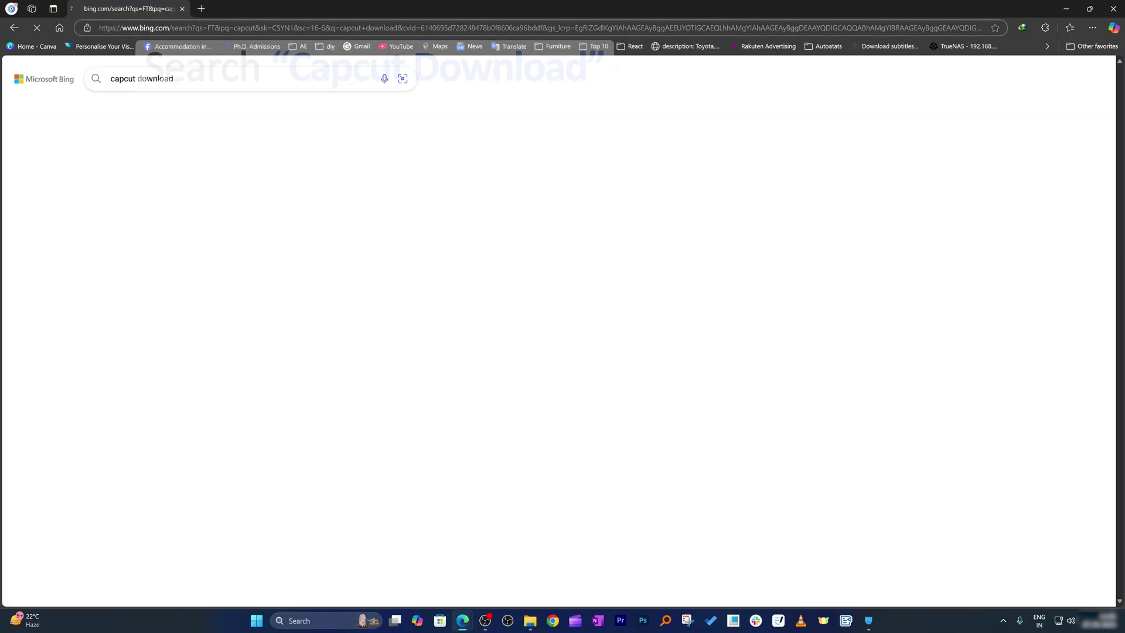
pyautogui.scroll(-2, 151, 180)
pyautogui.scroll(-2, 151, 179)
pyautogui.scroll(-2, 236, 213)
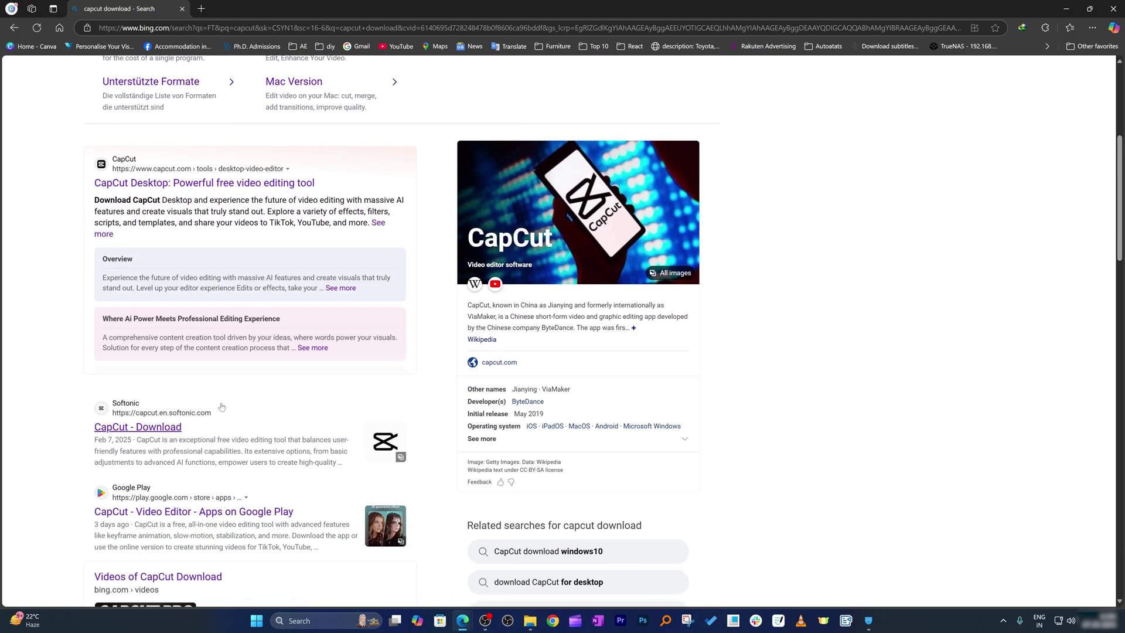
pyautogui.scroll(1, 236, 213)
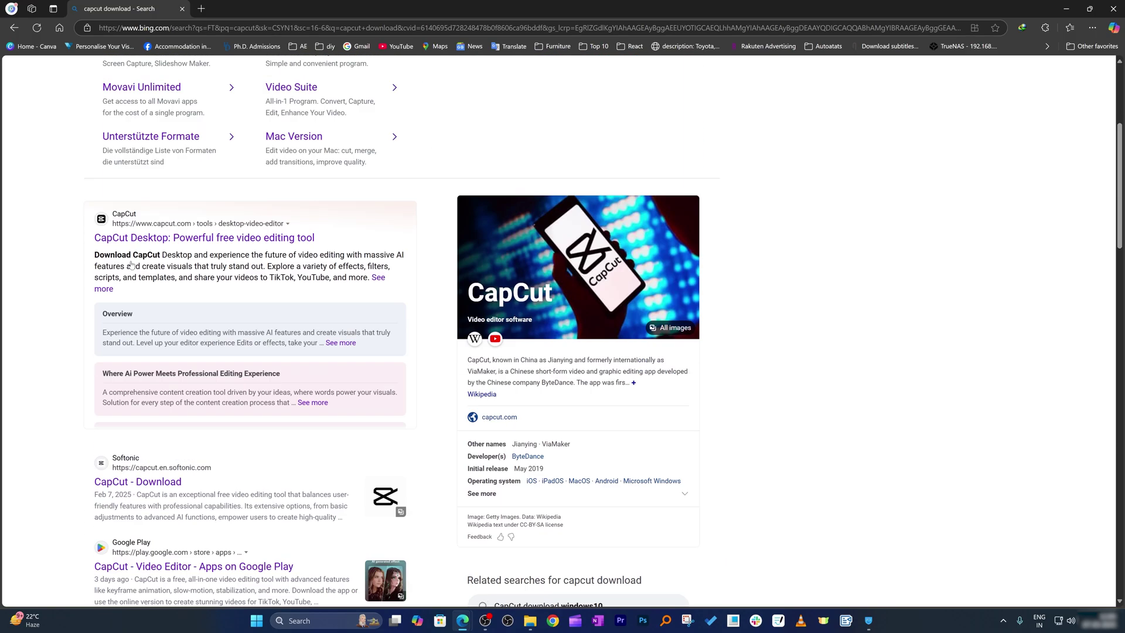
pyautogui.click(211, 238)
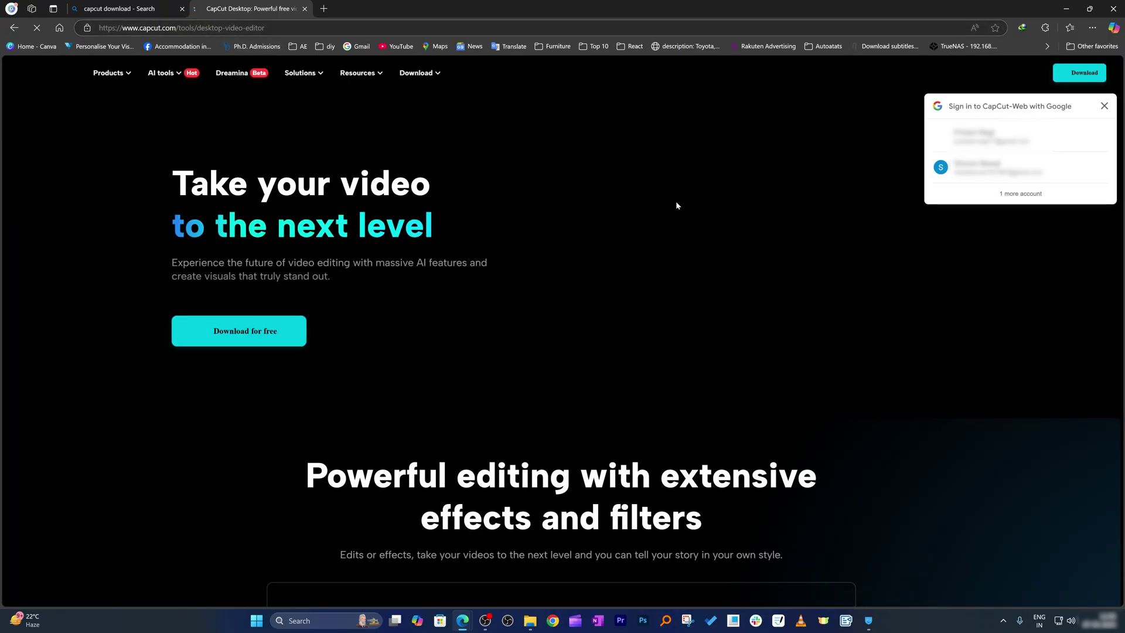
pyautogui.click(272, 330)
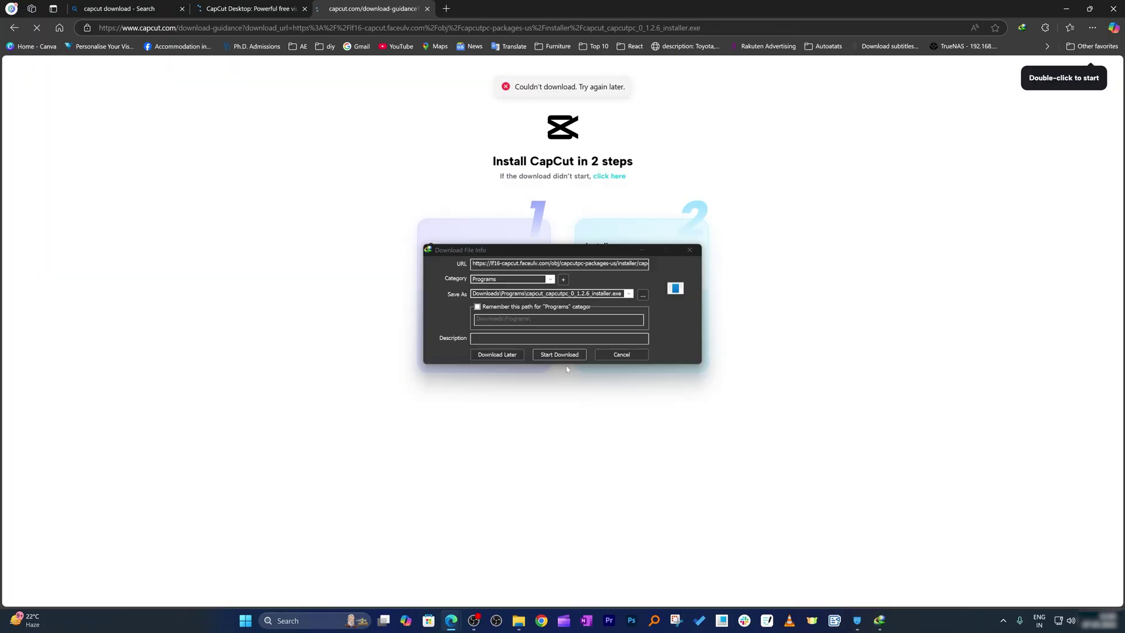
# Step: Start the CapCut installer and move the Hotspot Shield window aside while installation runs
pyautogui.click(563, 353)
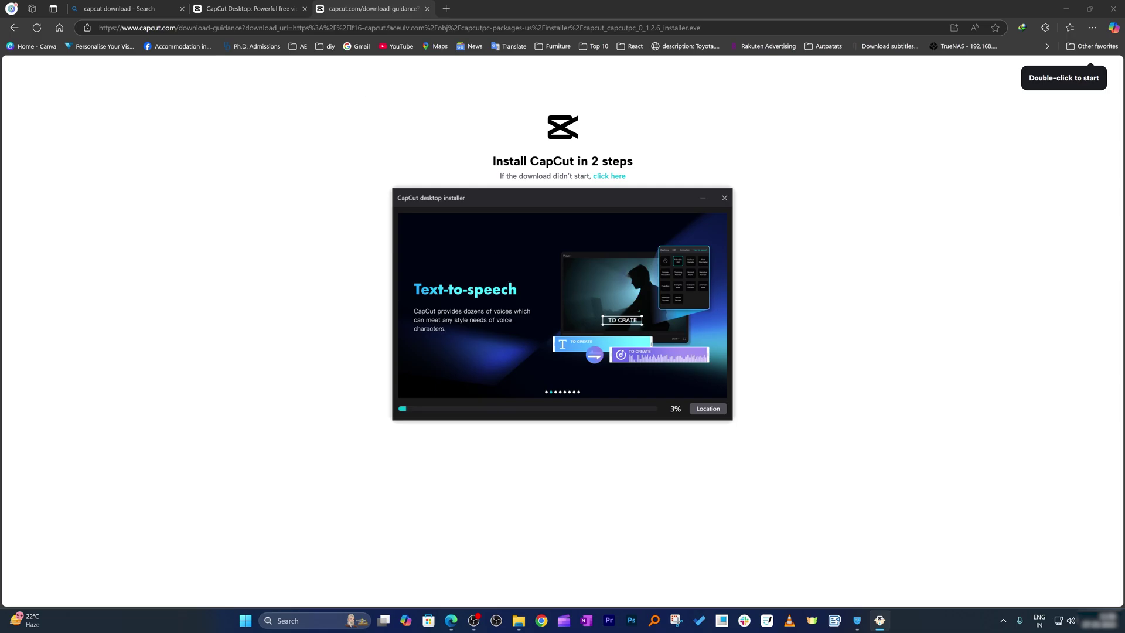
pyautogui.moveTo(774, 156); pyautogui.dragTo(904, 195)
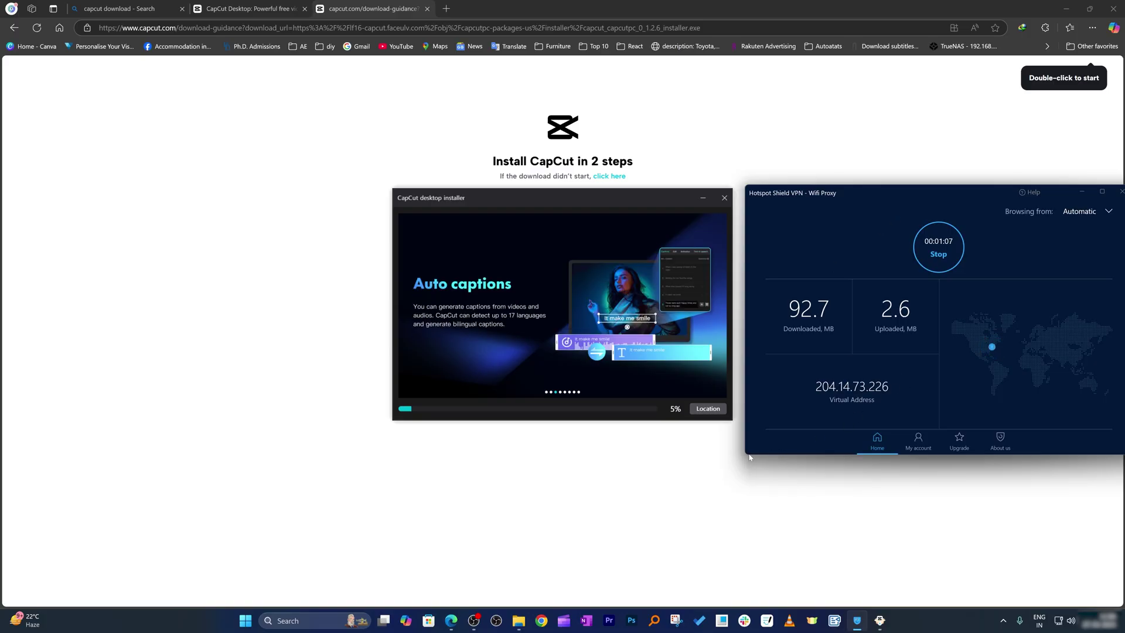
pyautogui.moveTo(642, 197); pyautogui.dragTo(495, 183)
pyautogui.click(976, 178)
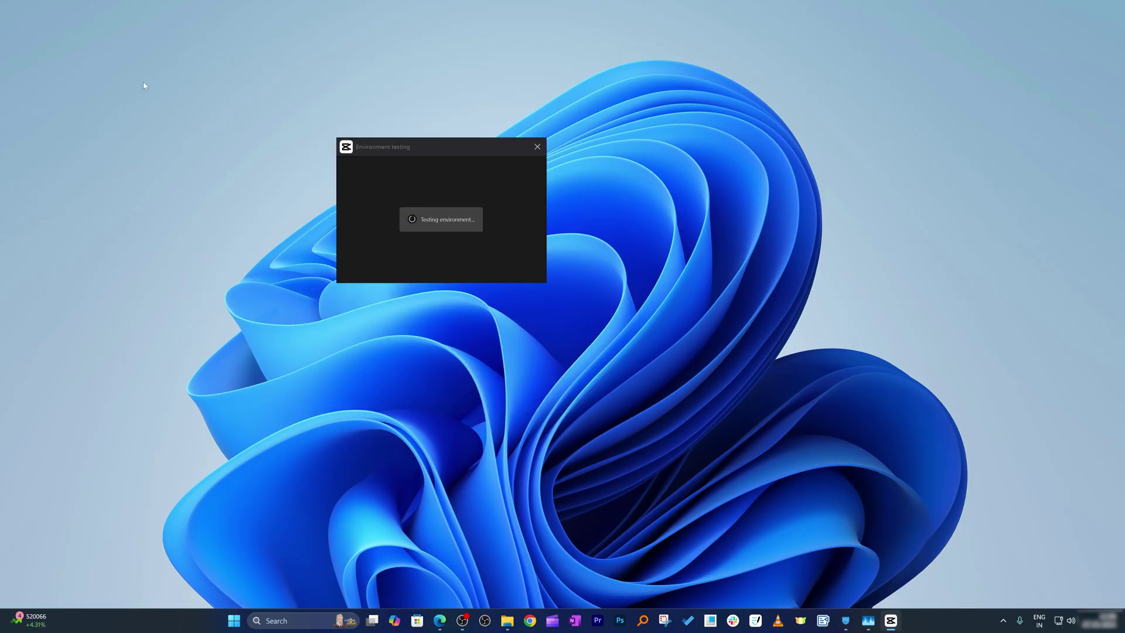
# Step: Wait for CapCut's environment test to finish and confirm the result
pyautogui.moveTo(438, 157); pyautogui.dragTo(477, 222)
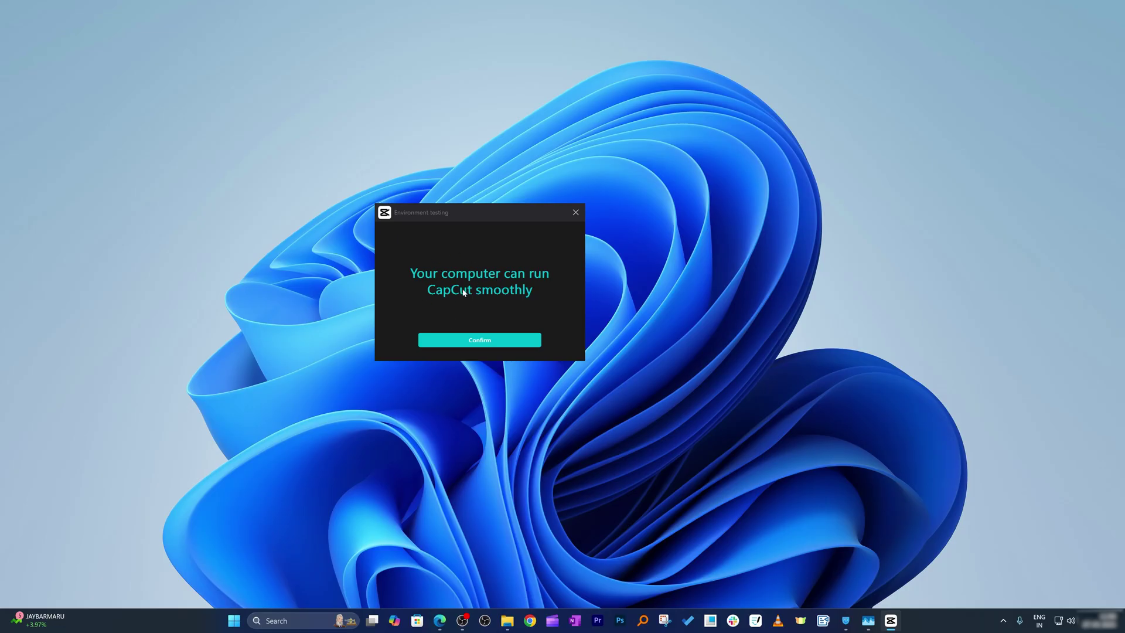
pyautogui.click(520, 342)
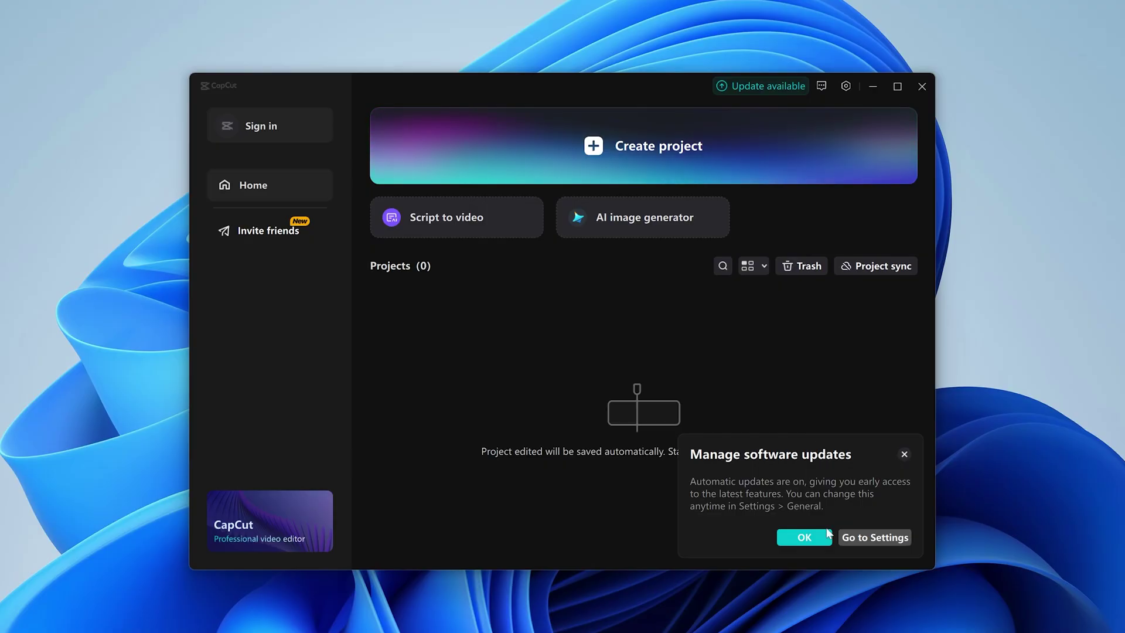
# Step: Acknowledge the automatic updates notice, agree to the terms, and close the version update details
pyautogui.click(807, 541)
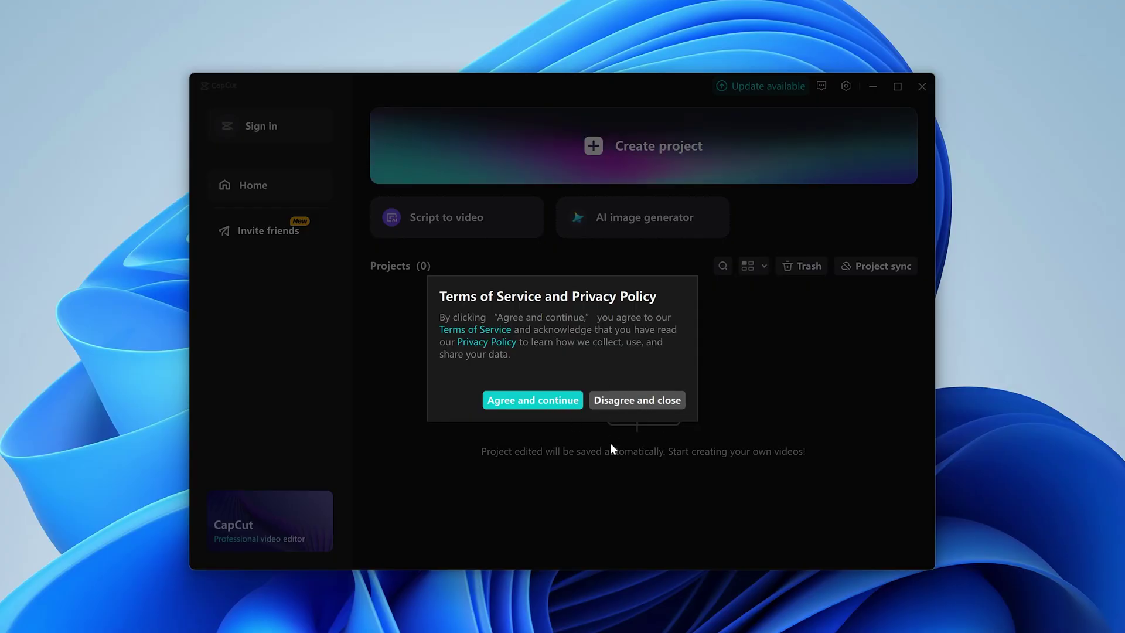
pyautogui.click(571, 402)
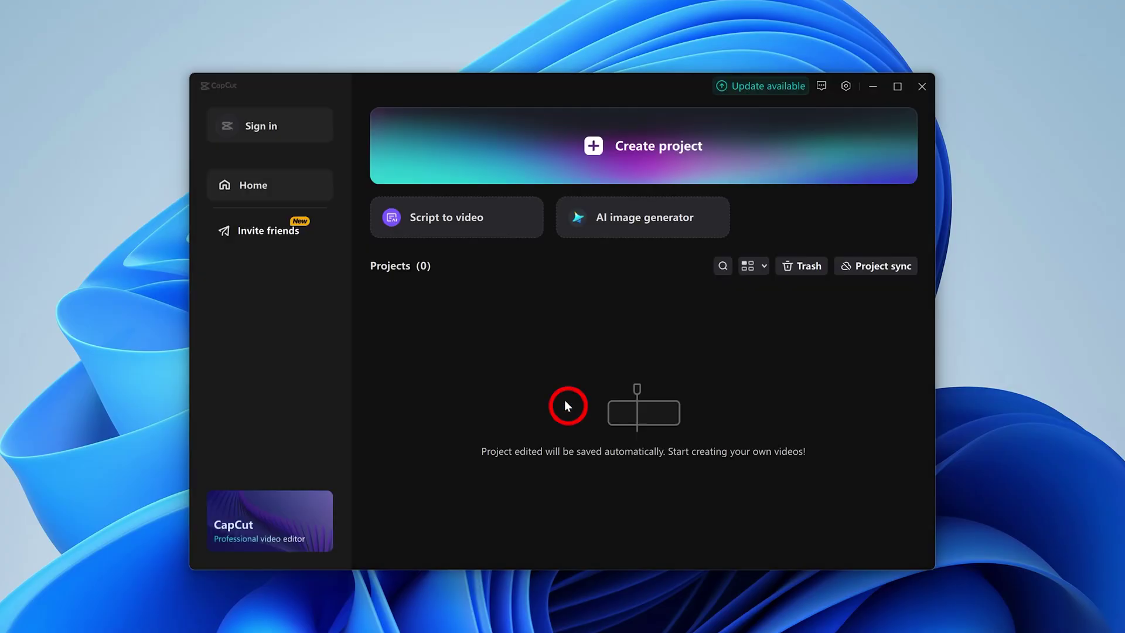
pyautogui.click(792, 87)
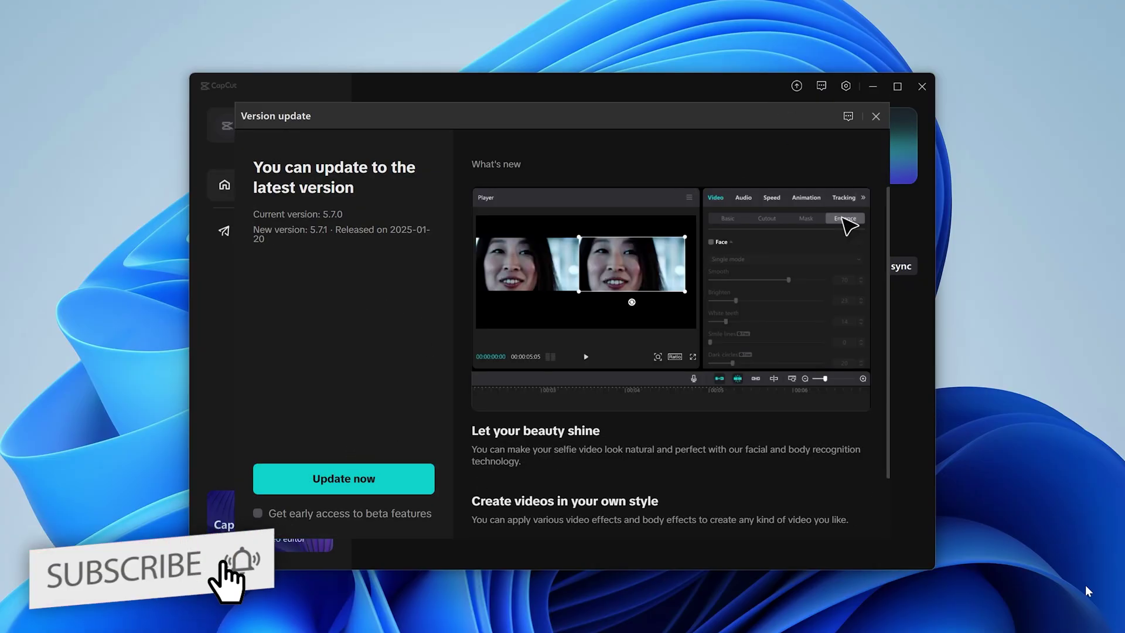
pyautogui.click(896, 87)
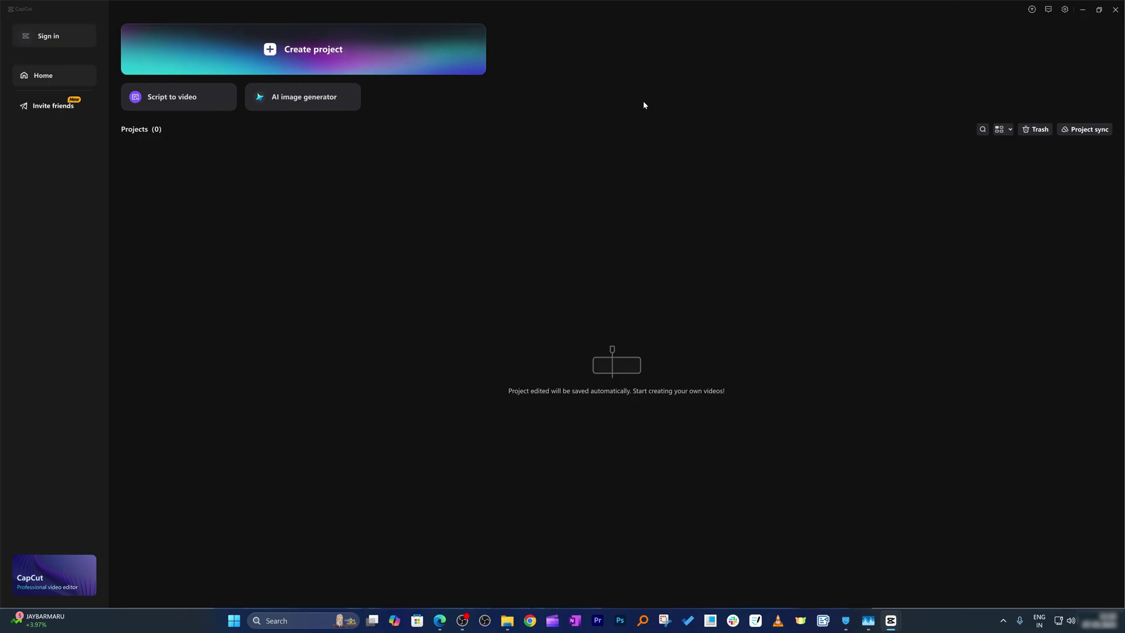
# Step: Start a new project and place the sample example.mp4 clip on the timeline
pyautogui.click(255, 49)
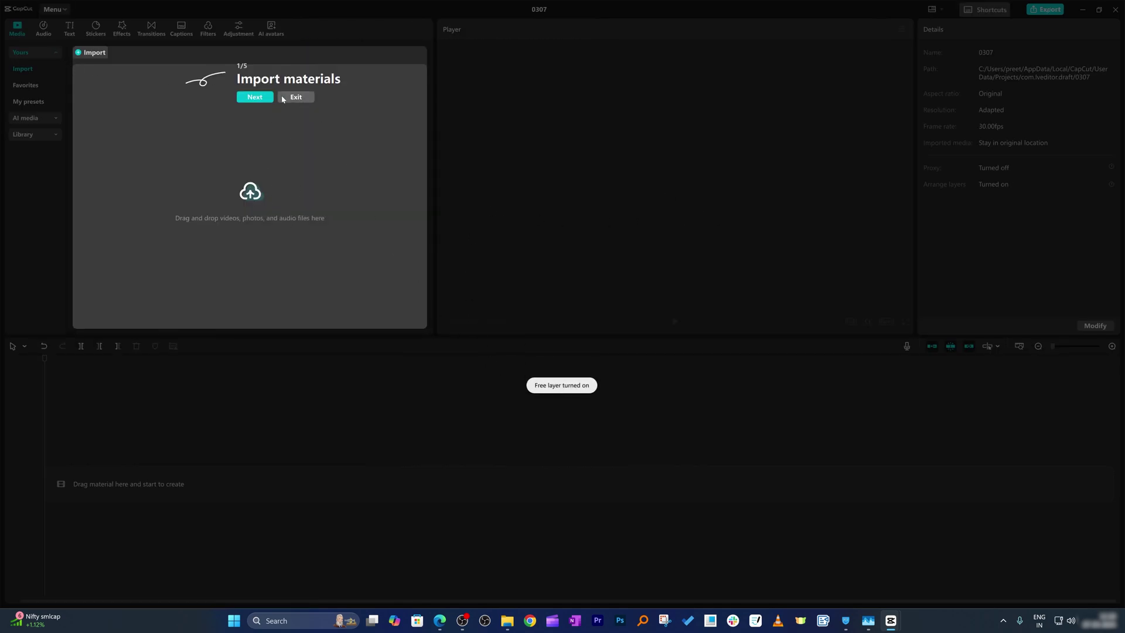
pyautogui.click(256, 97)
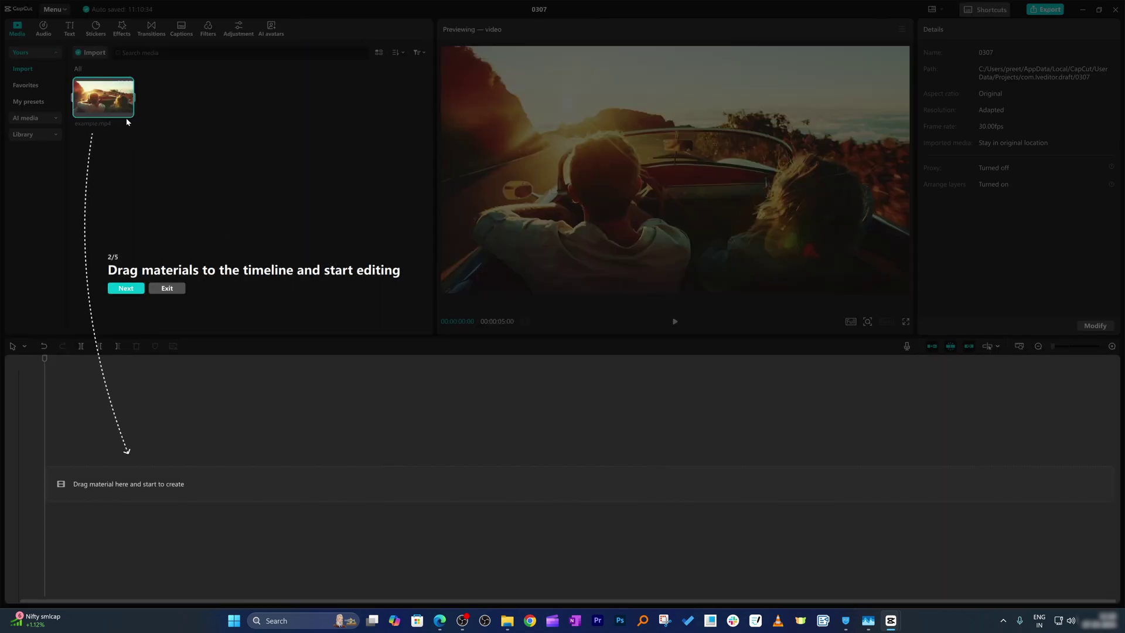
pyautogui.moveTo(122, 117); pyautogui.dragTo(48, 485)
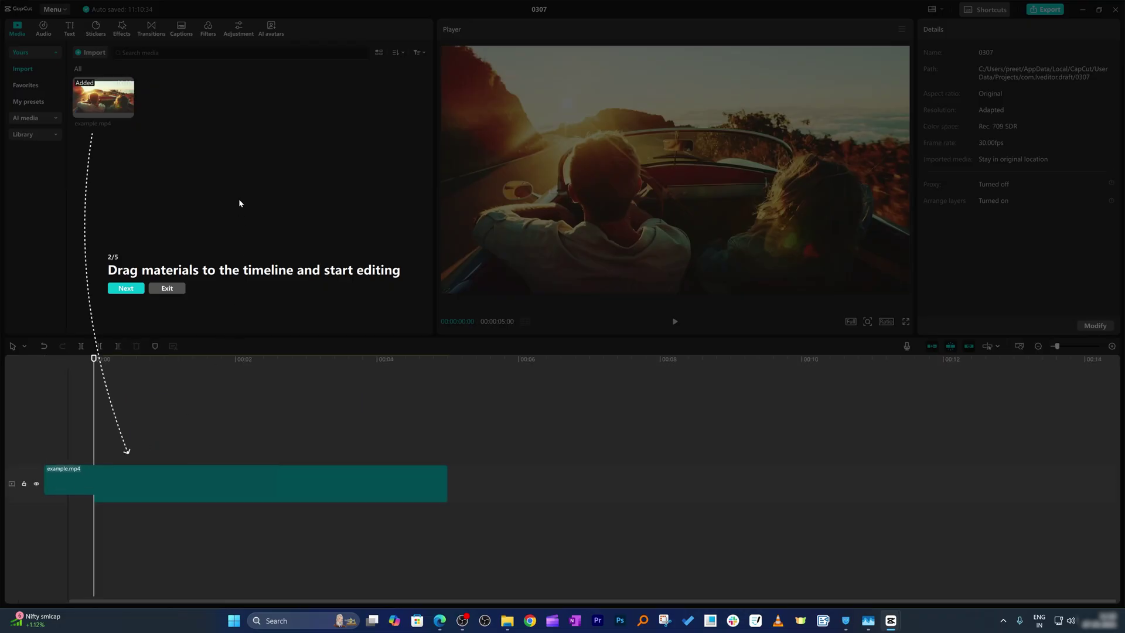
pyautogui.click(214, 477)
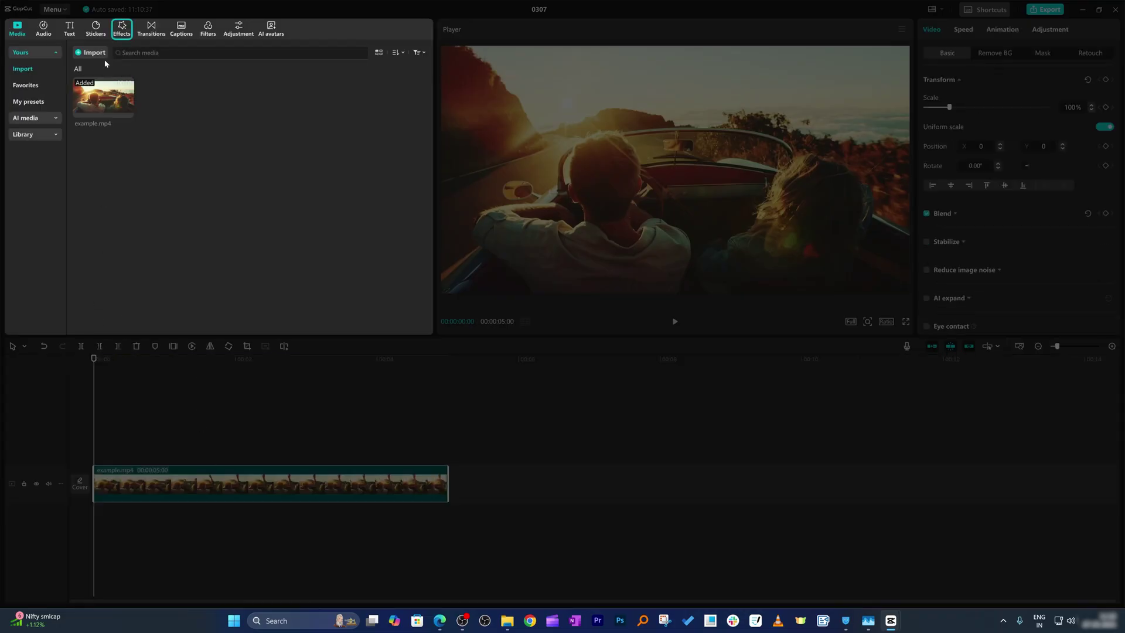
# Step: Add the example effect above the clip and finish the walkthrough tutorial
pyautogui.click(122, 29)
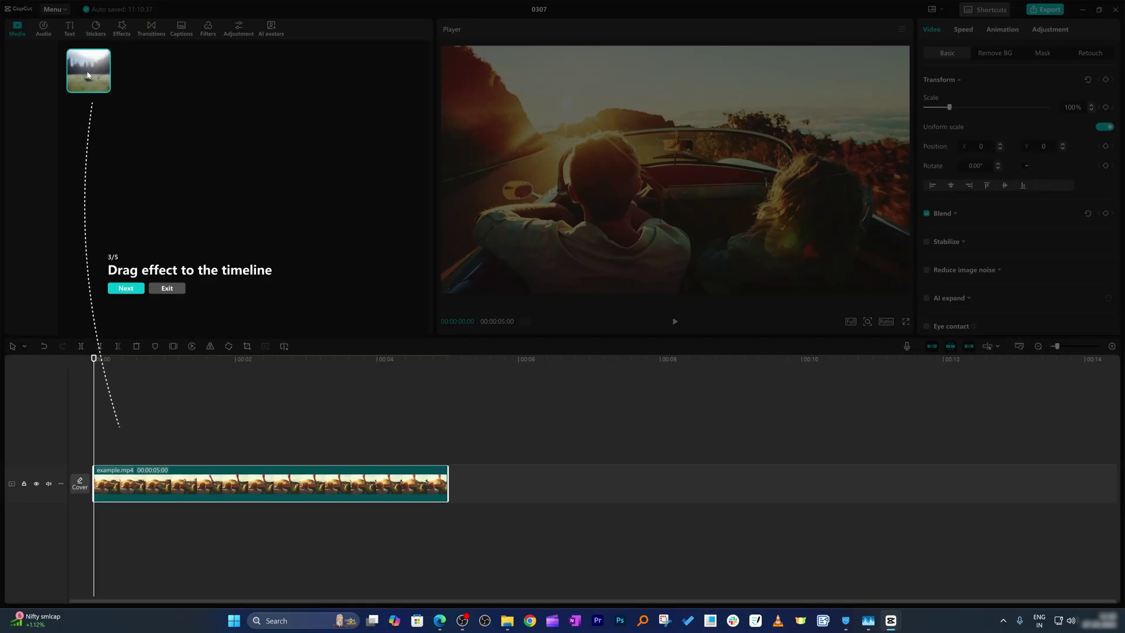
pyautogui.moveTo(87, 77); pyautogui.dragTo(126, 451)
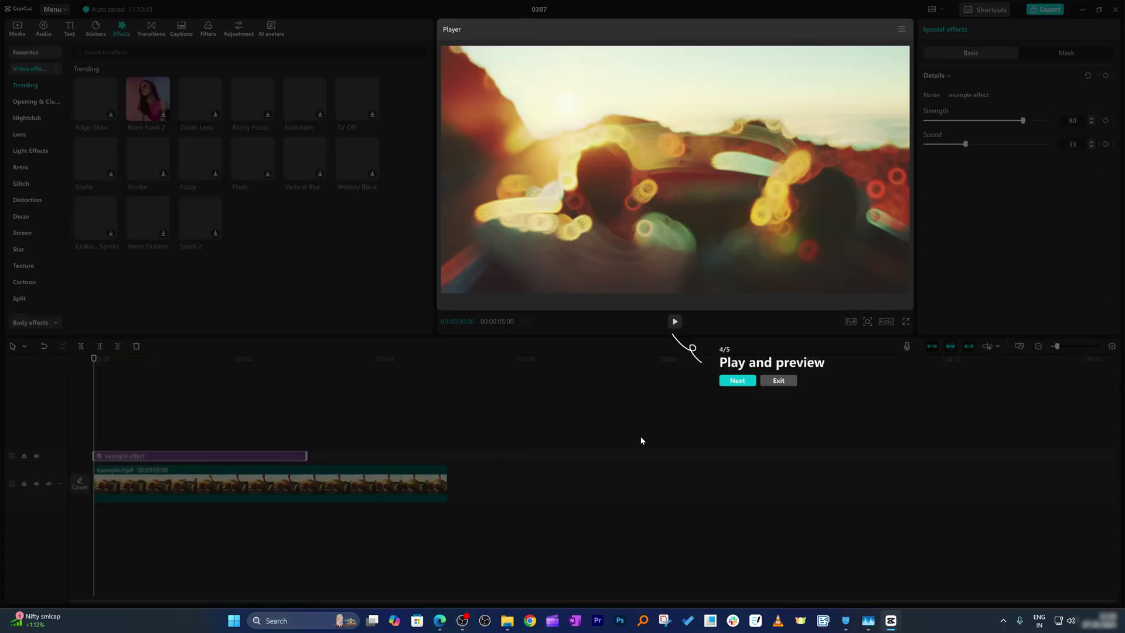
pyautogui.click(737, 381)
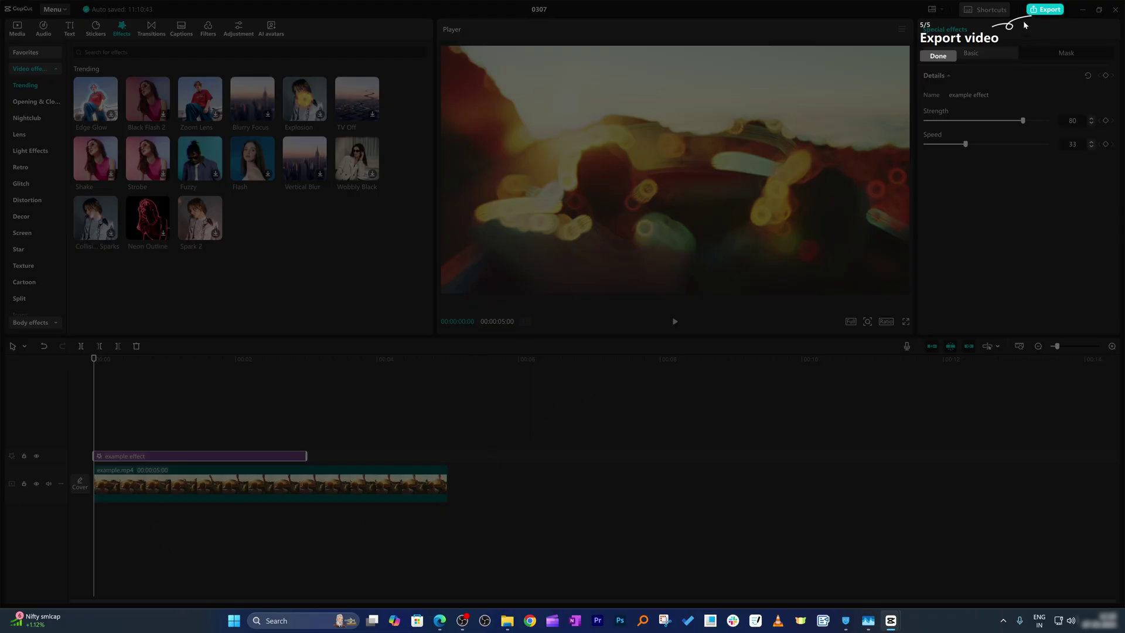
pyautogui.click(947, 56)
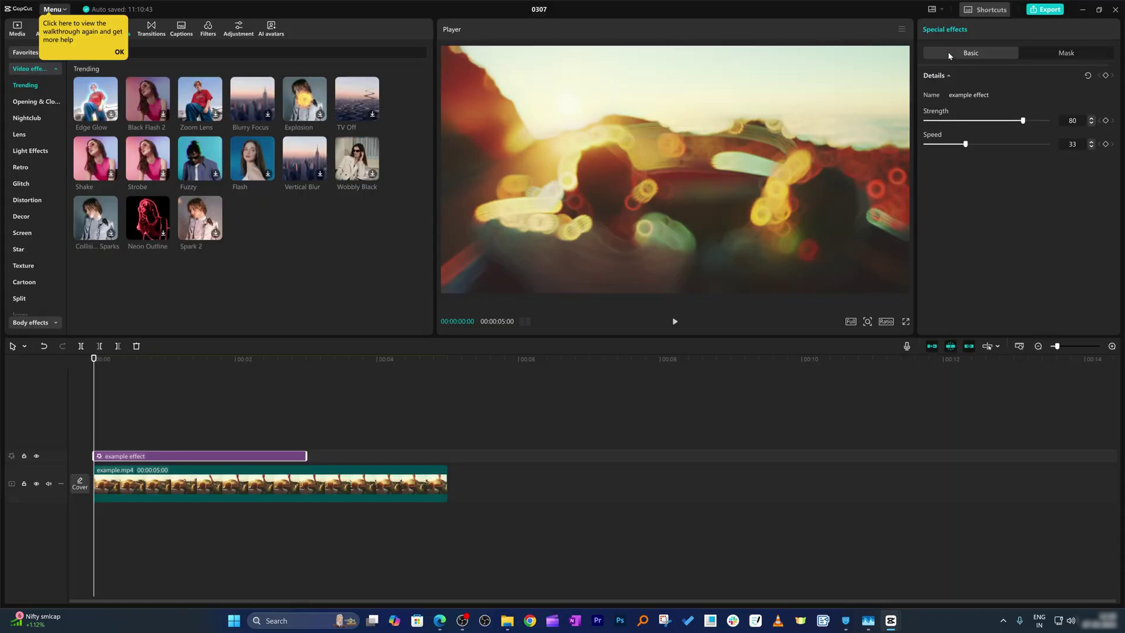
# Step: Play the effect preview, undo an accidental effect deletion, and scrub to about four seconds
pyautogui.click(677, 322)
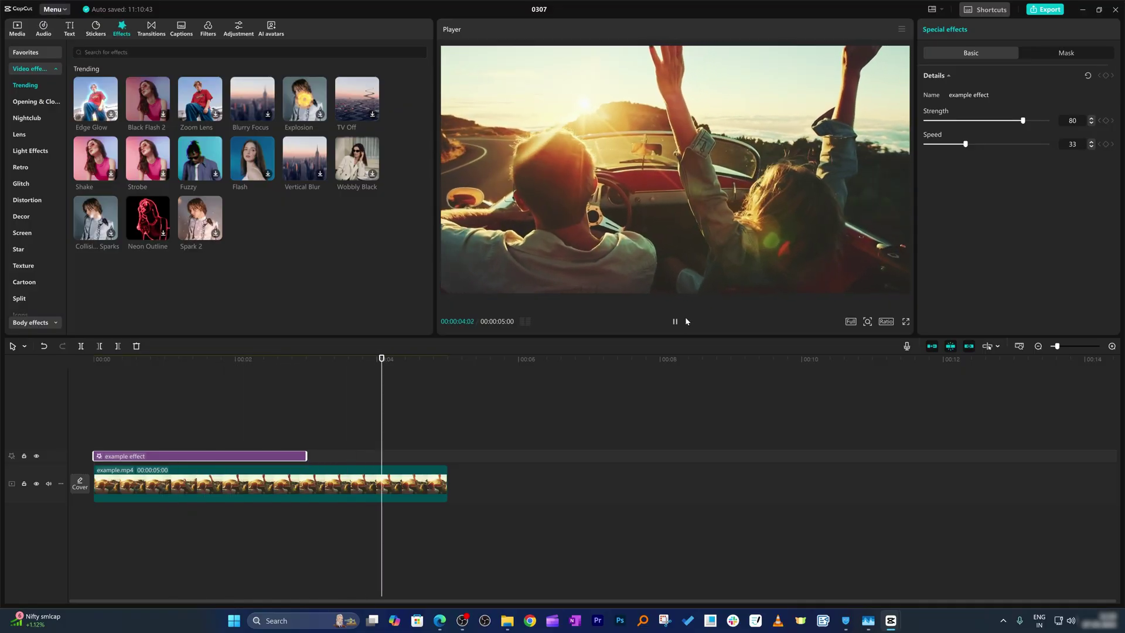
pyautogui.click(682, 321)
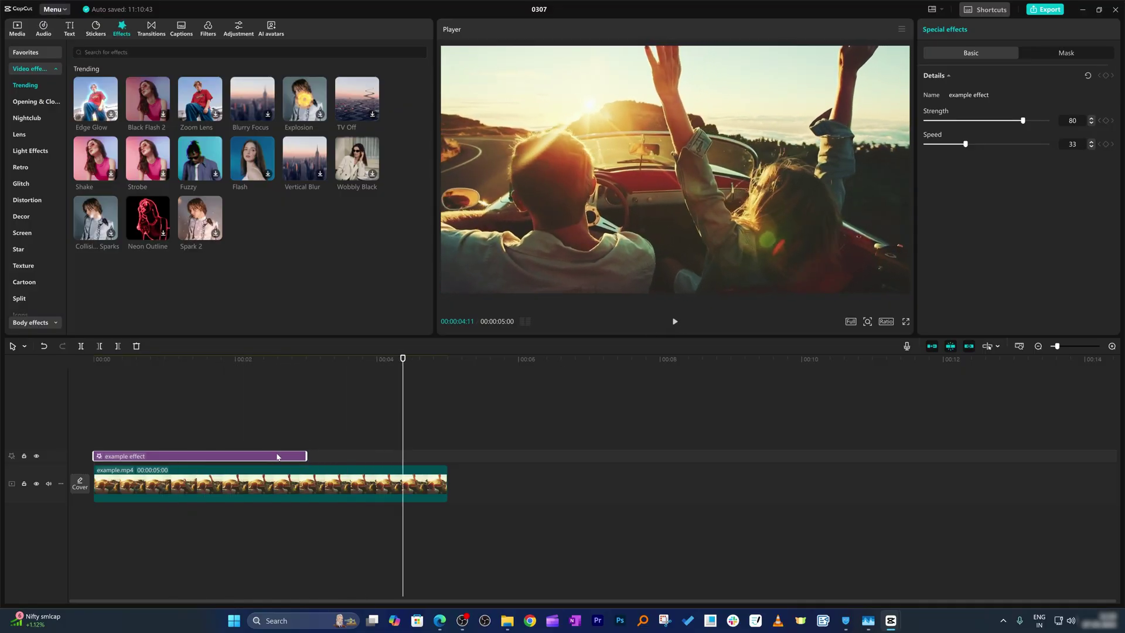
pyautogui.press('Delete')
pyautogui.moveTo(402, 362); pyautogui.dragTo(102, 361)
pyautogui.hotkey('ctrl', 'z')
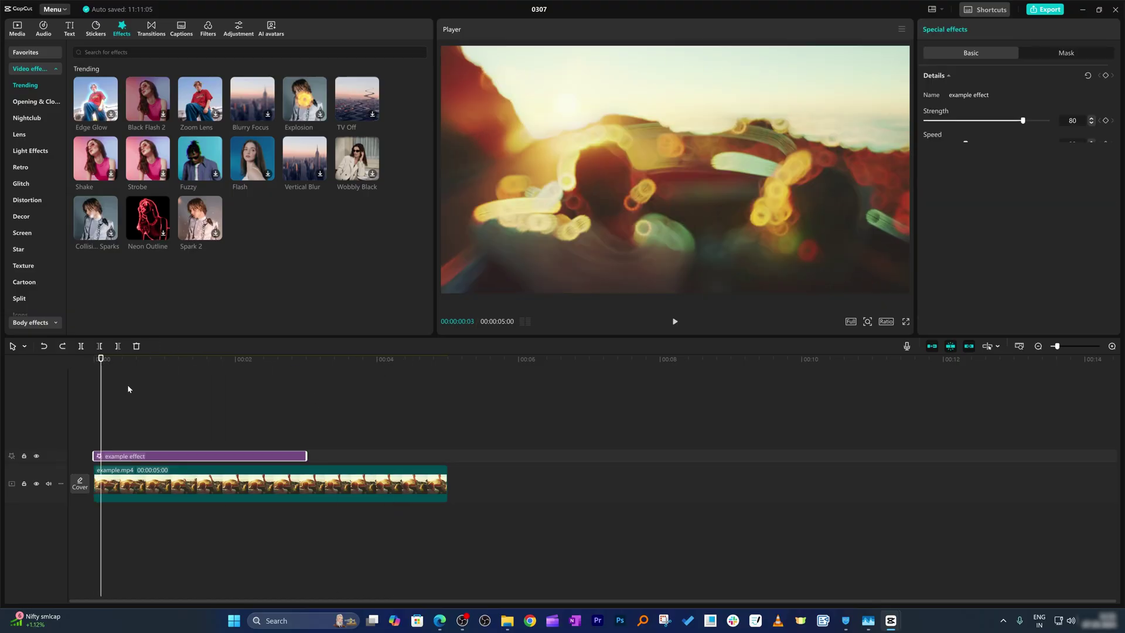
pyautogui.moveTo(102, 360); pyautogui.dragTo(385, 360)
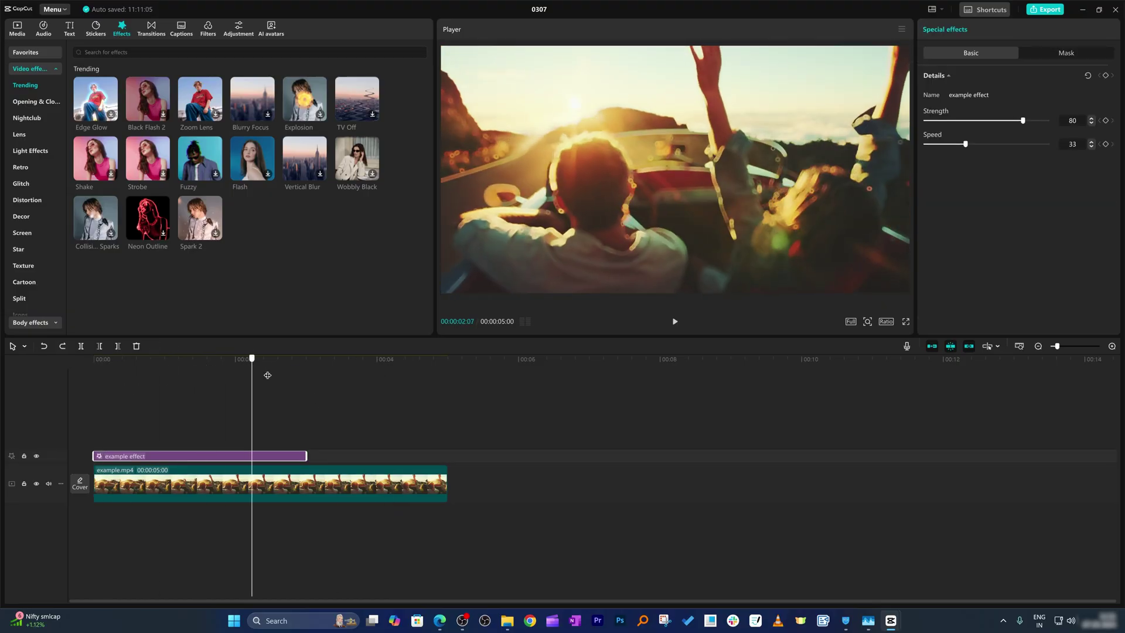
# Step: Accept the Restart CapCut notice from Export, then reopen the 0307 project from home
pyautogui.click(1046, 8)
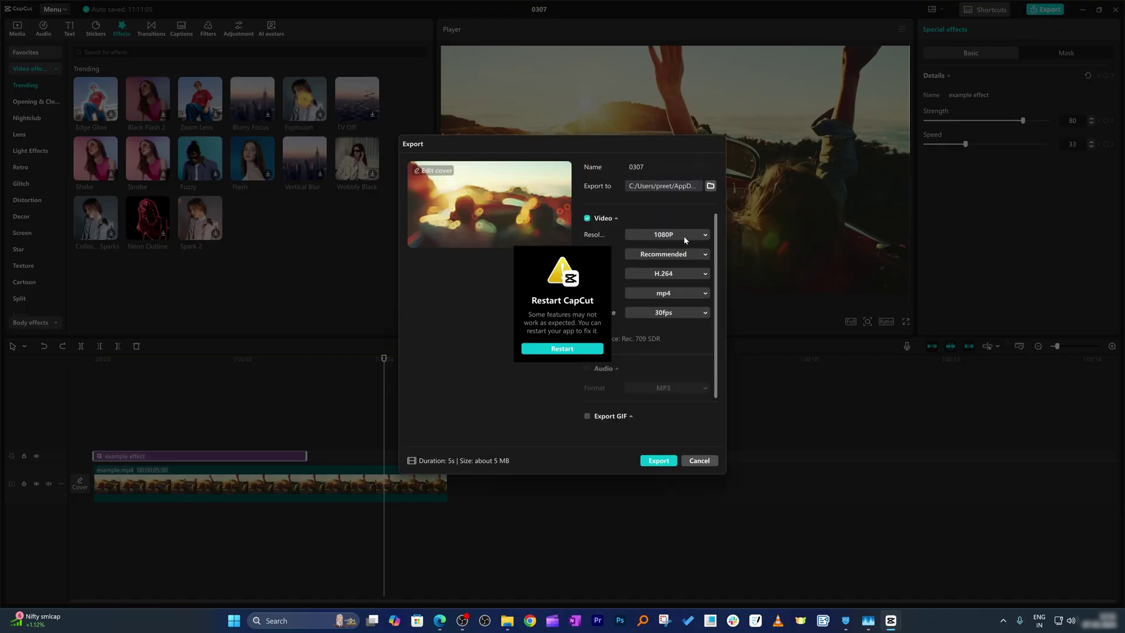
pyautogui.click(554, 348)
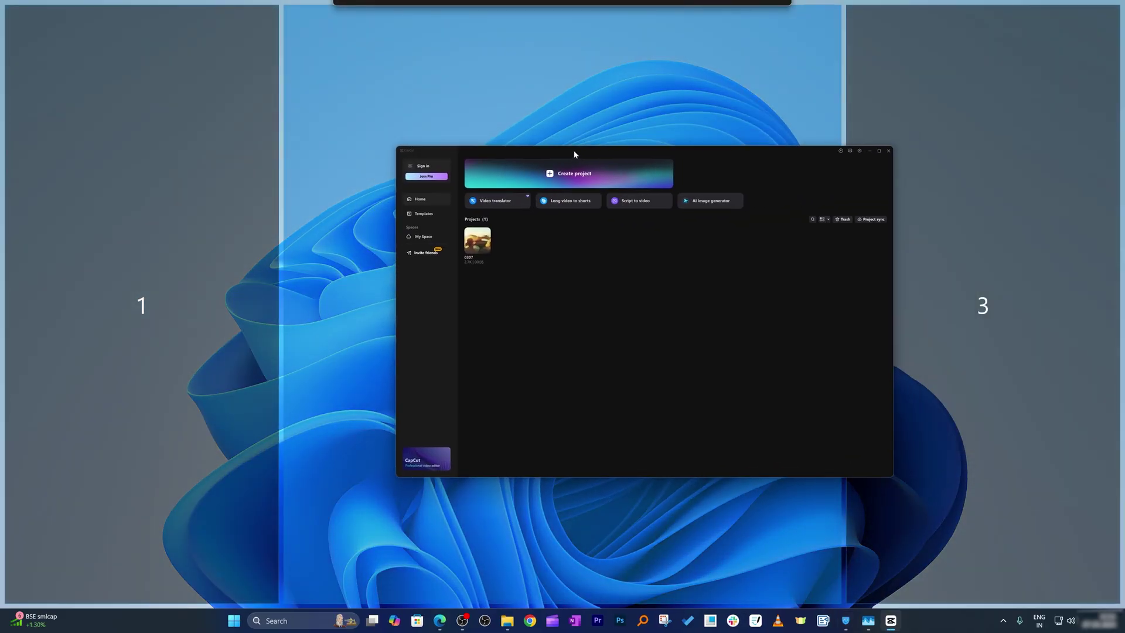
pyautogui.moveTo(575, 151); pyautogui.dragTo(476, 126)
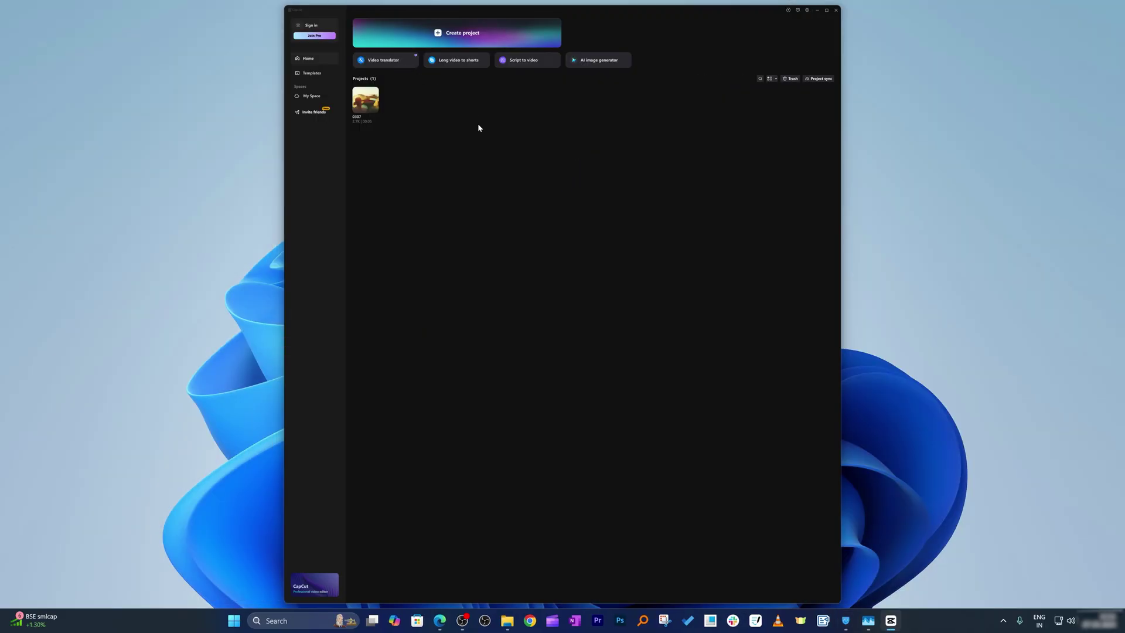
pyautogui.click(366, 102)
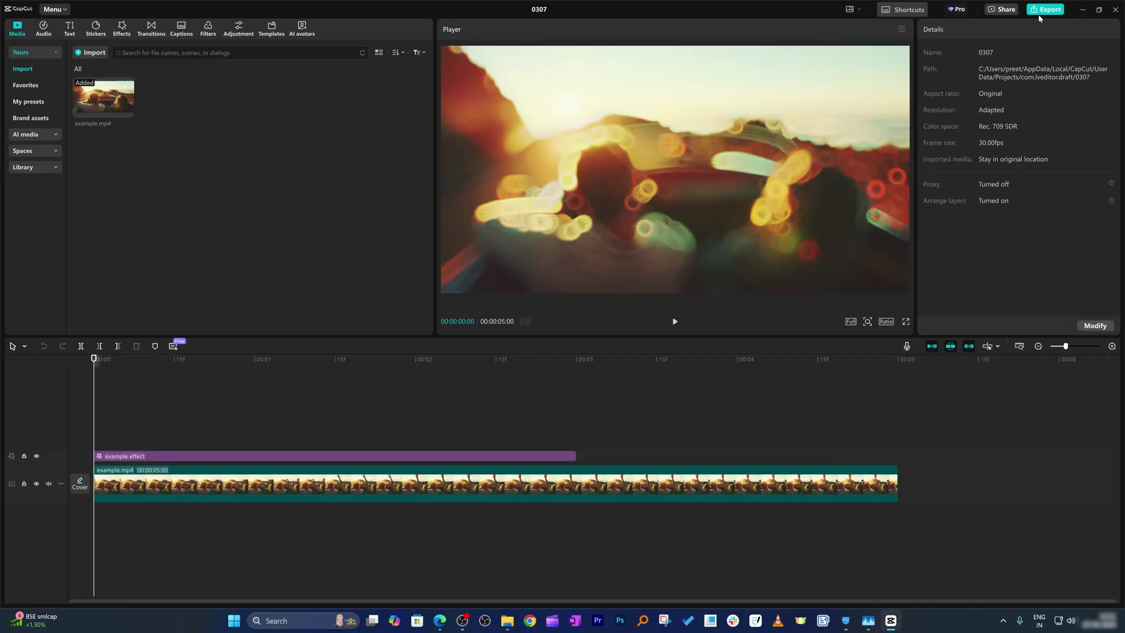
# Step: Export the 0307 project at 4K resolution and 60fps
pyautogui.click(1041, 12)
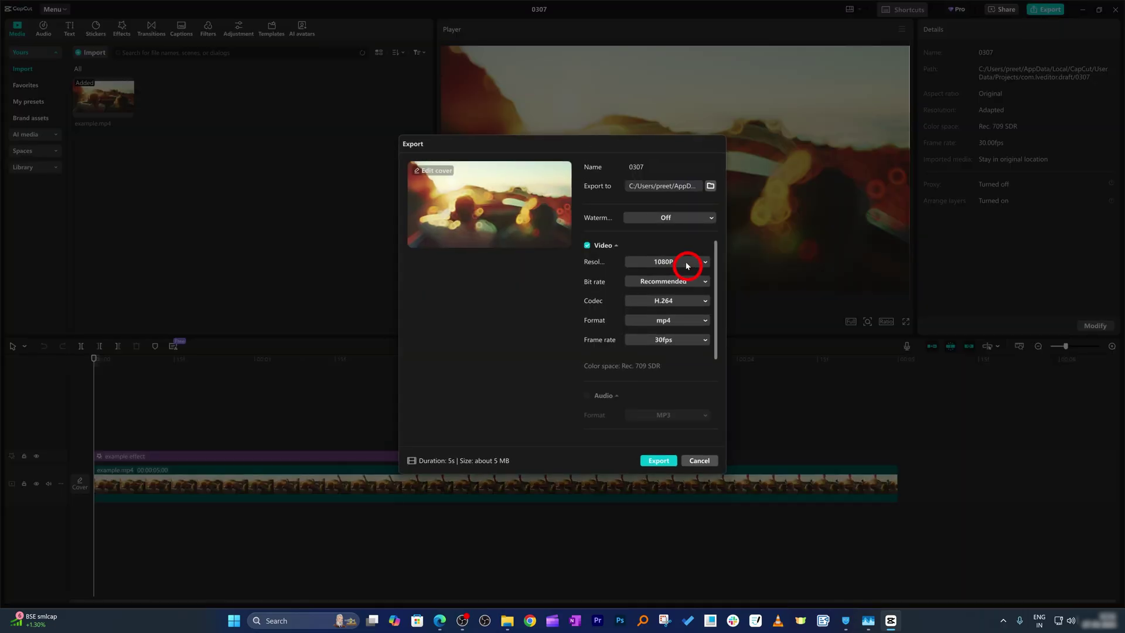
pyautogui.click(688, 266)
pyautogui.click(666, 340)
pyautogui.click(688, 339)
pyautogui.click(641, 453)
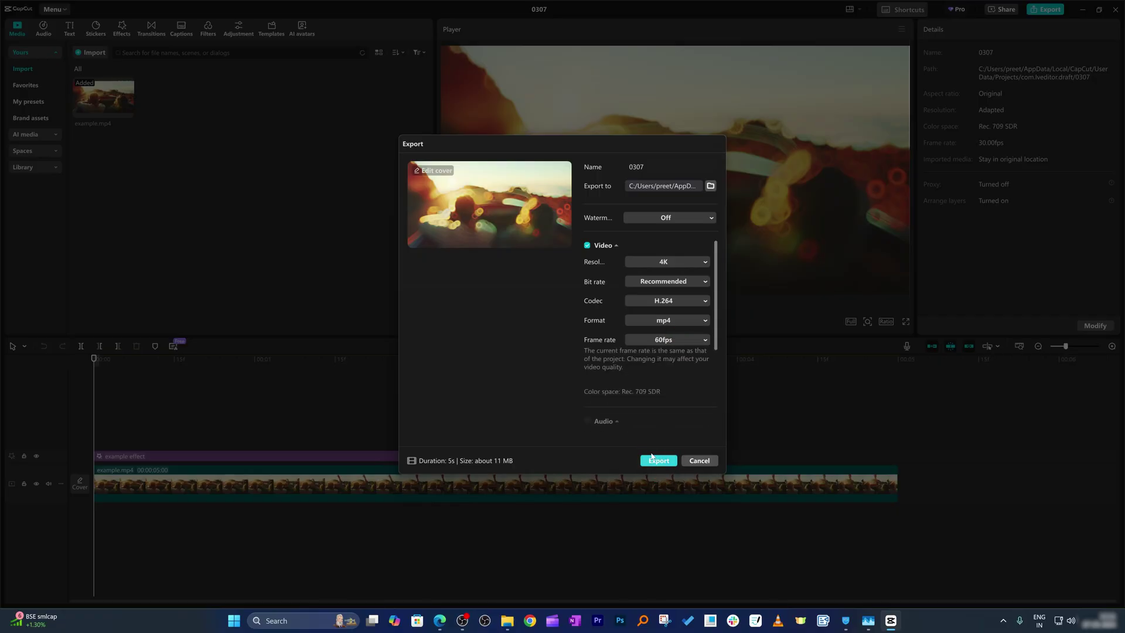
pyautogui.click(655, 460)
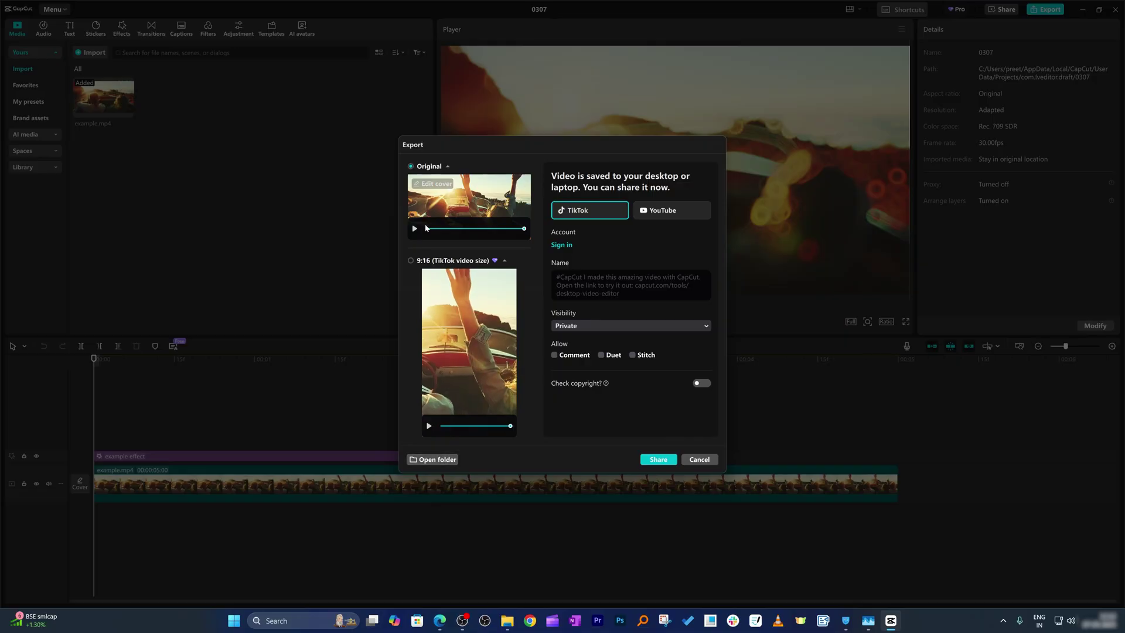
# Step: Play the exported 0307 video from its folder, then disconnect and close Hotspot Shield
pyautogui.click(436, 460)
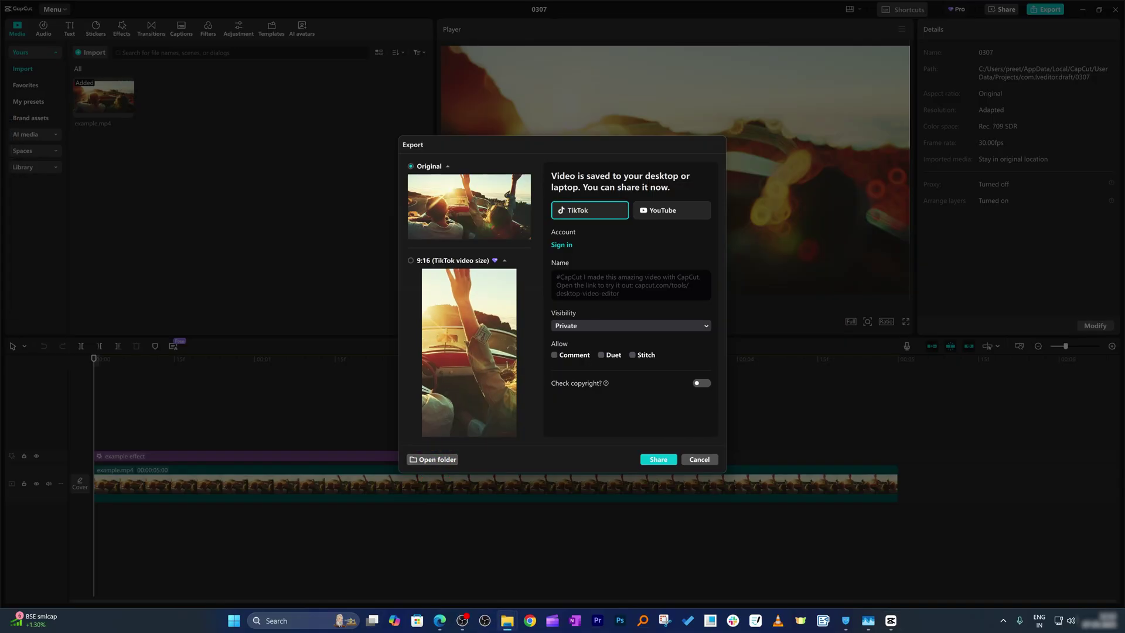
pyautogui.click(505, 276)
pyautogui.doubleClick(506, 276)
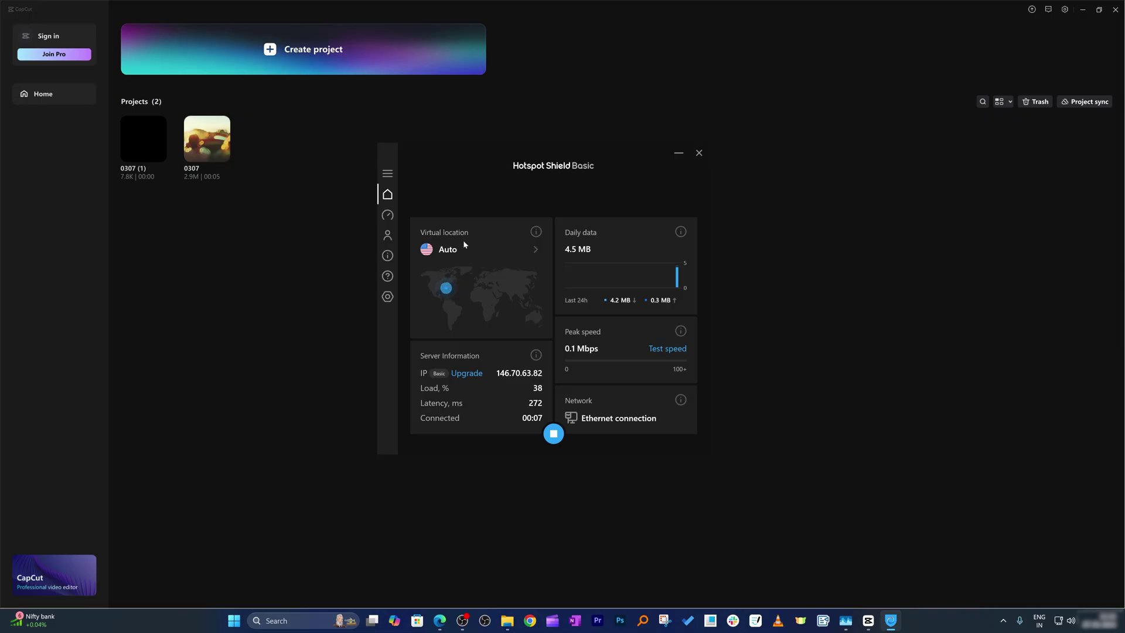
pyautogui.click(545, 394)
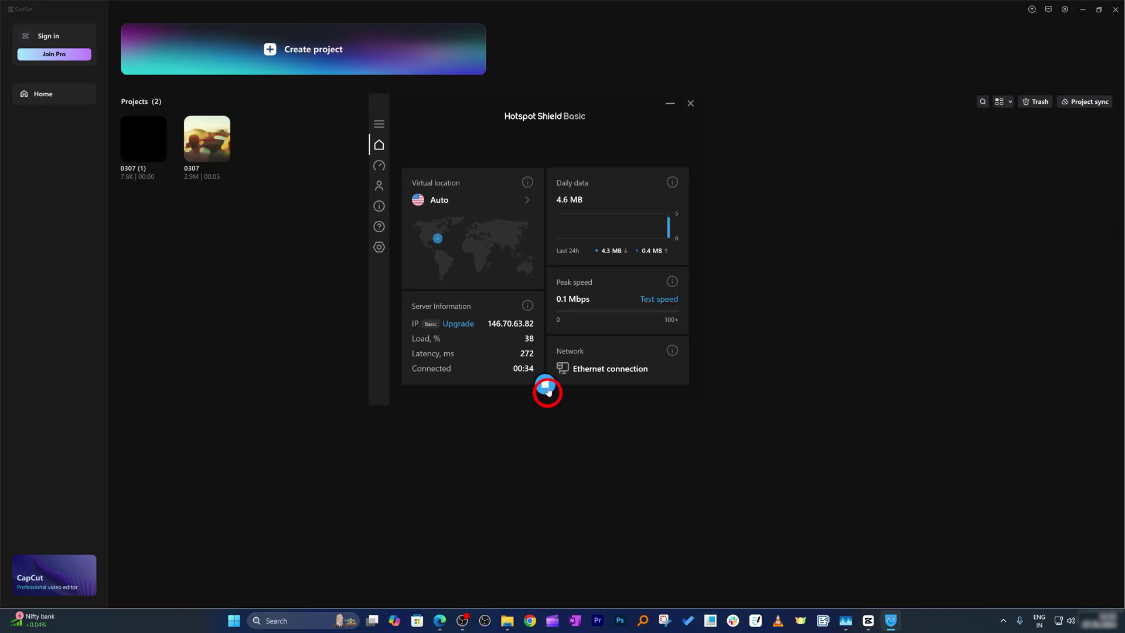
pyautogui.click(690, 105)
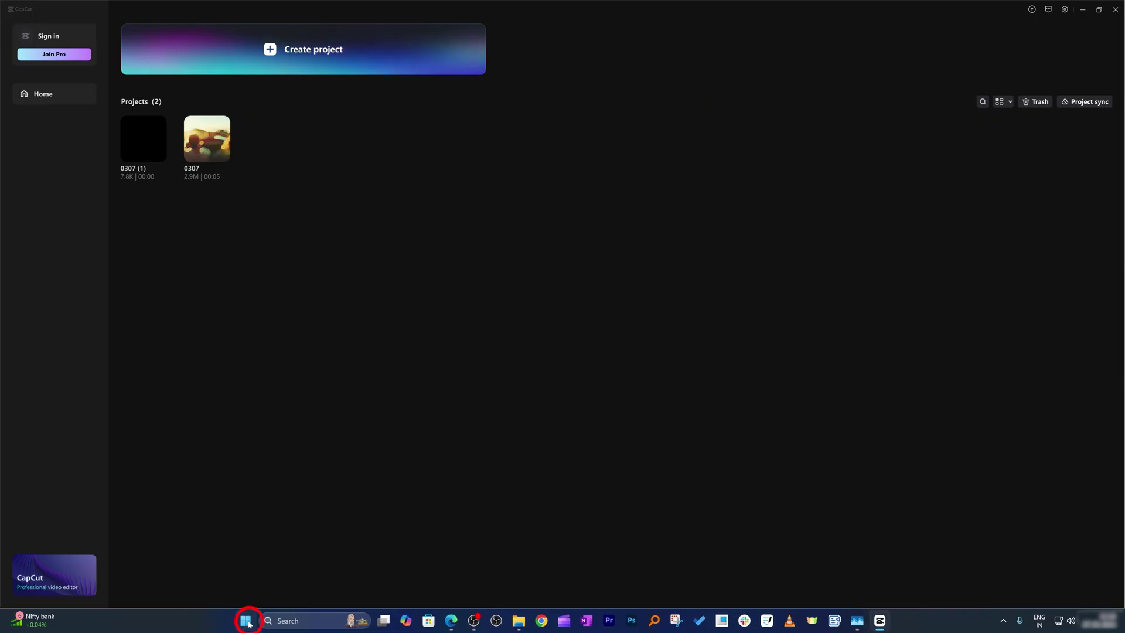
# Step: Go to the Installed apps list in Windows Settings
pyautogui.click(247, 622)
pyautogui.click(685, 318)
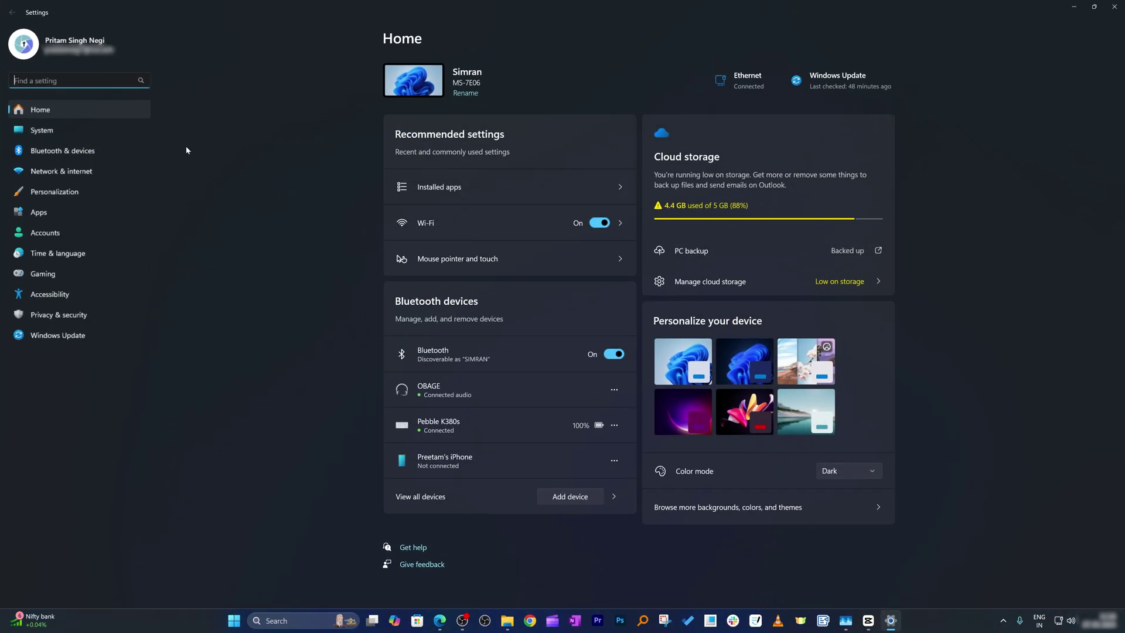
pyautogui.click(100, 213)
pyautogui.click(466, 81)
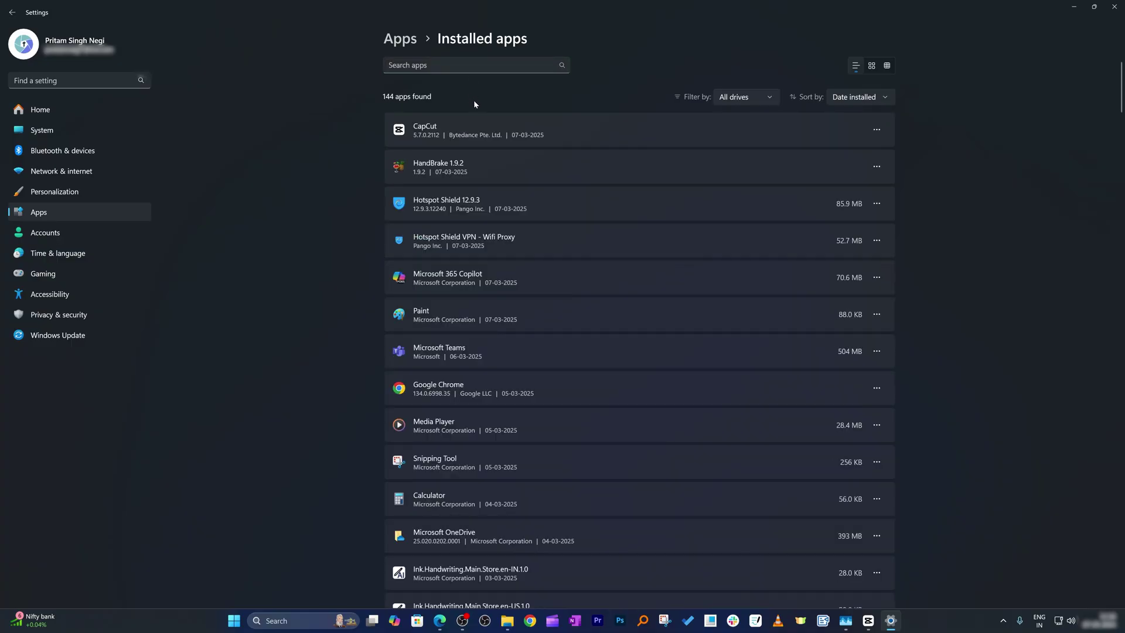
# Step: Uninstall Hotspot Shield 12.9.3, then close CapCut and the finished uninstall notice
pyautogui.click(876, 203)
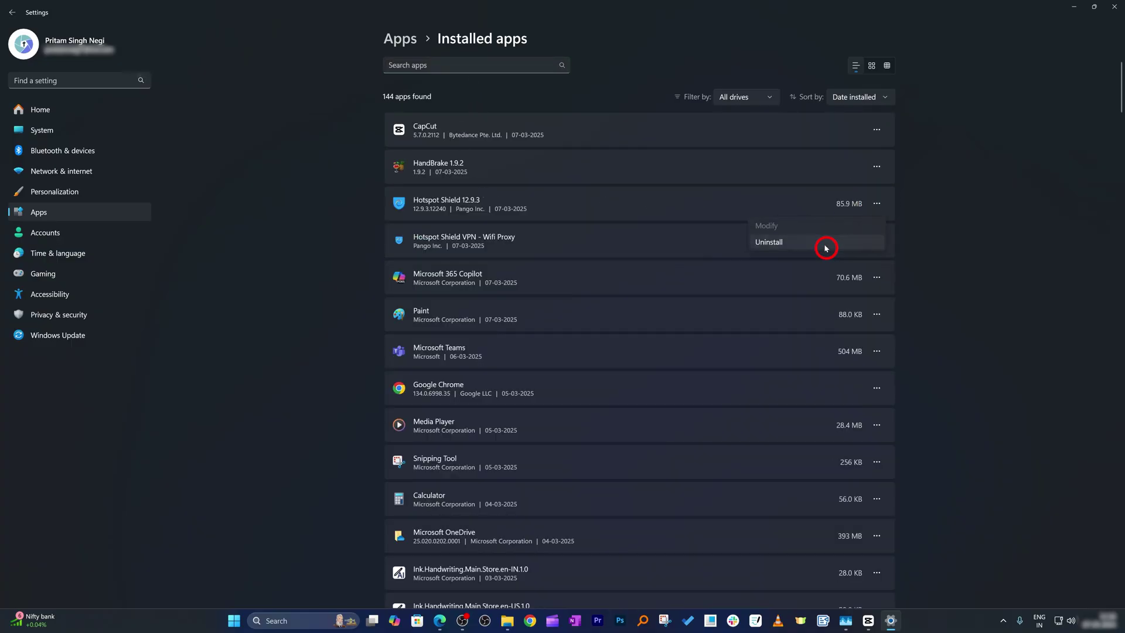
pyautogui.click(826, 242)
pyautogui.click(854, 258)
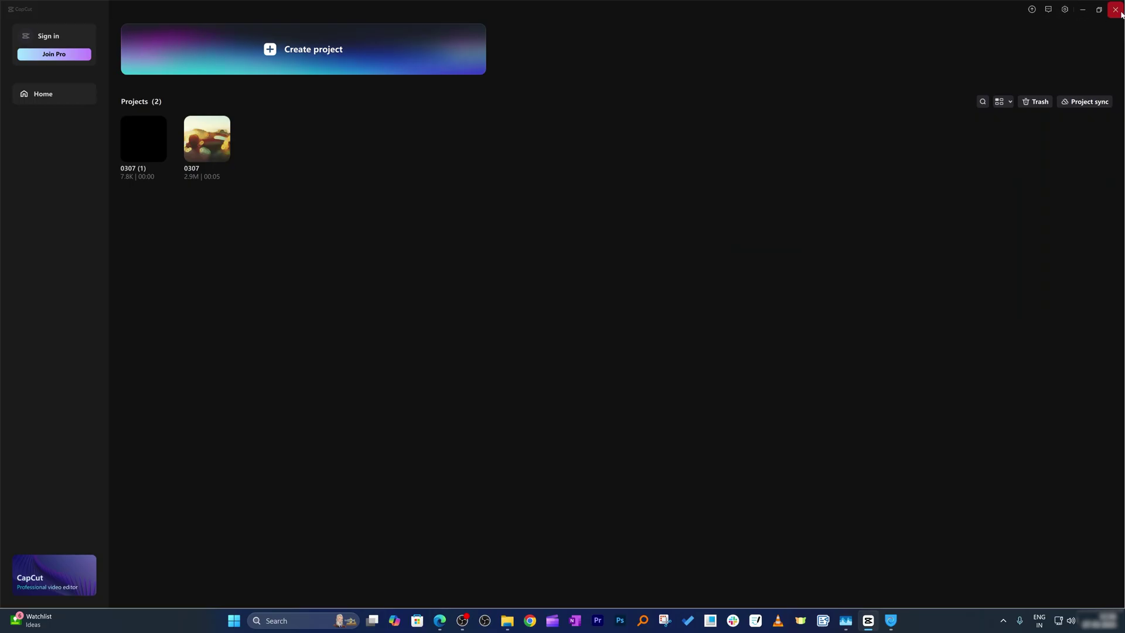
pyautogui.click(1114, 11)
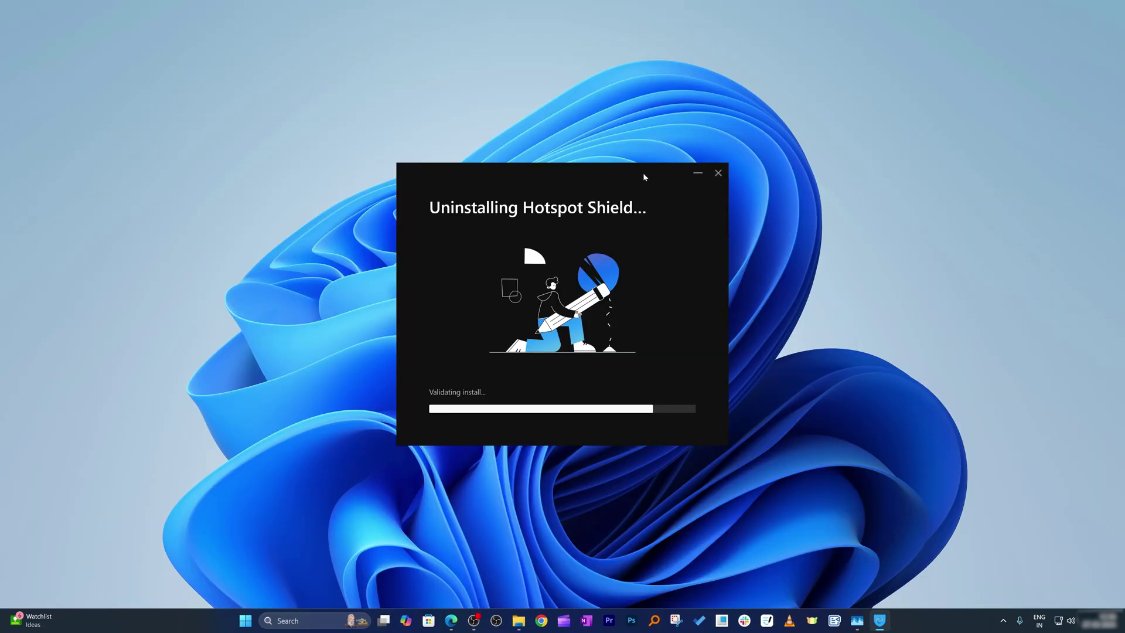
pyautogui.click(481, 348)
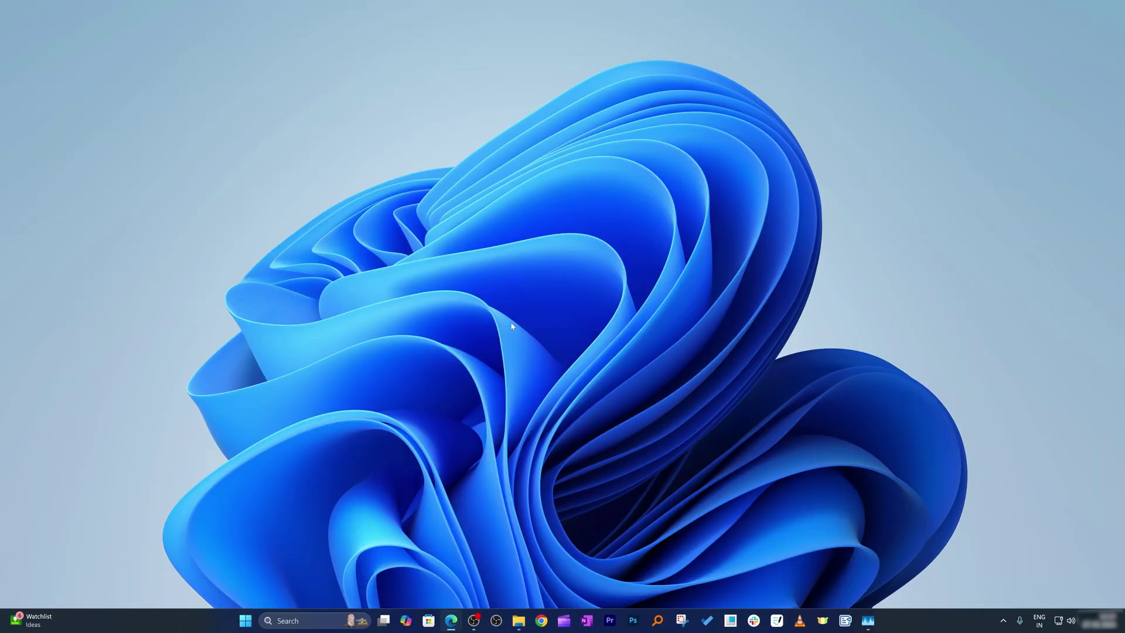
# Step: Relaunch CapCut full screen, create the empty project 0307 (2), and close it
pyautogui.click(258, 621)
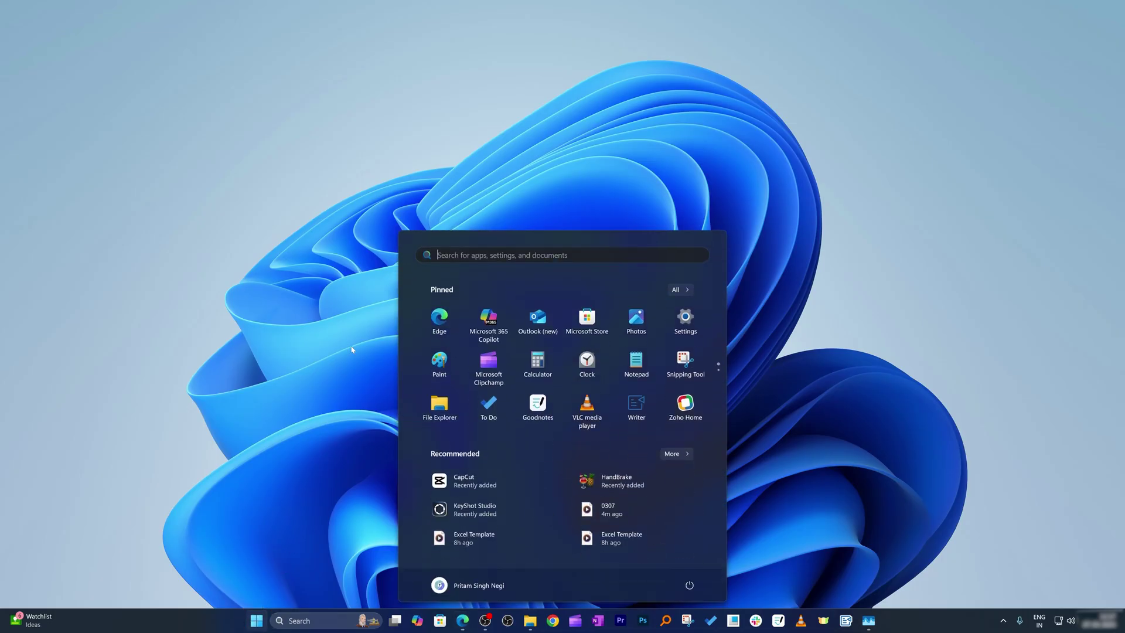
pyautogui.click(491, 488)
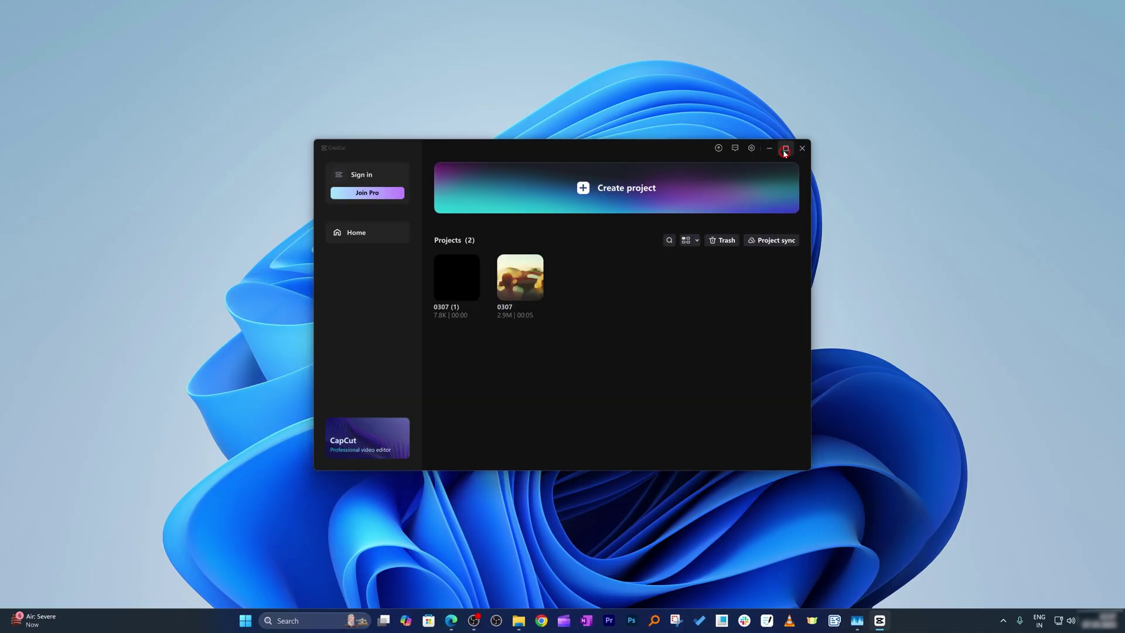
pyautogui.click(778, 152)
pyautogui.click(239, 62)
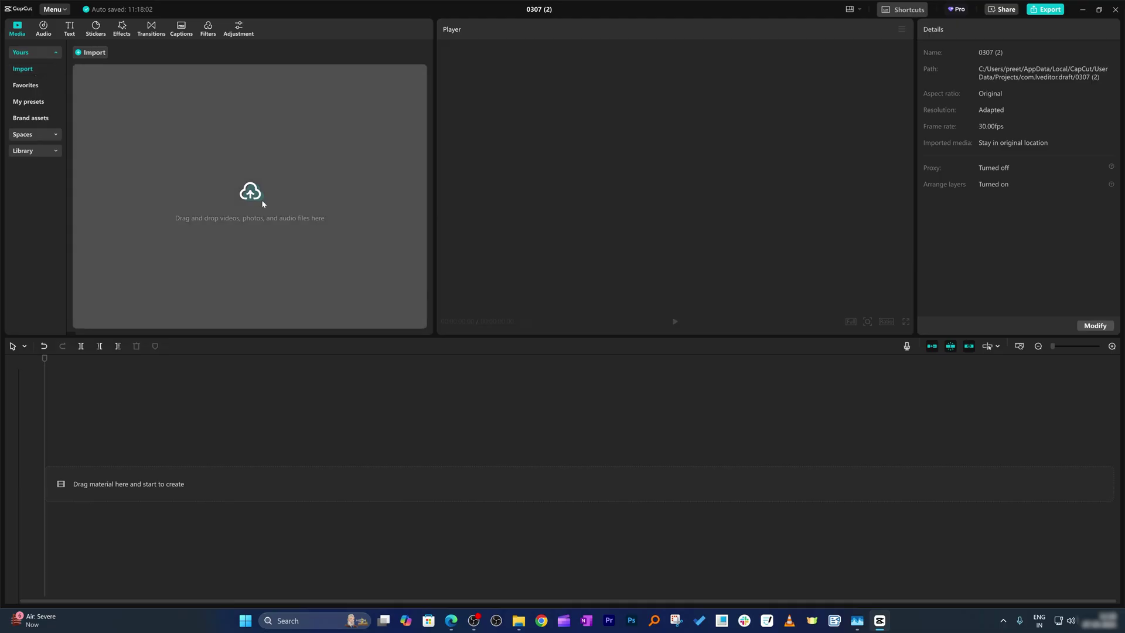
pyautogui.click(1117, 9)
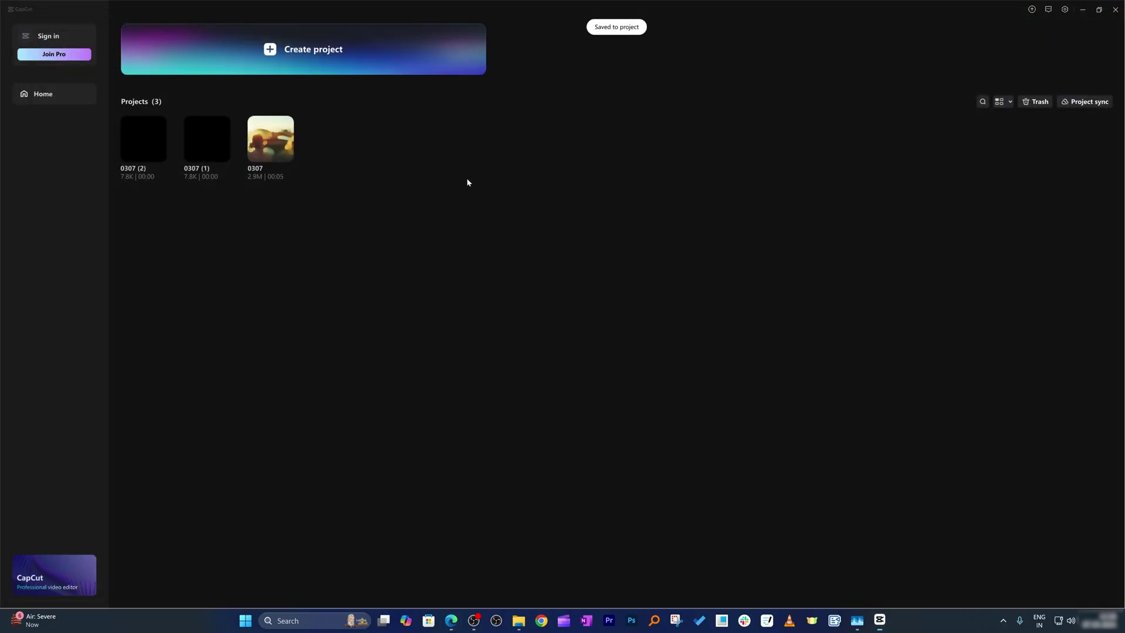
pyautogui.click(1114, 9)
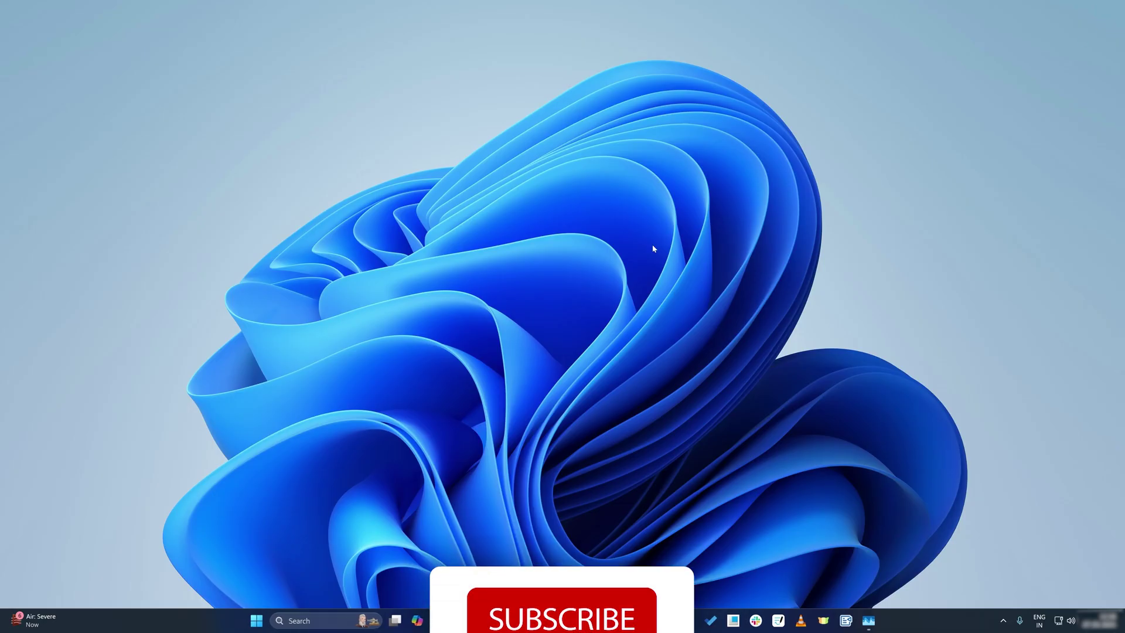